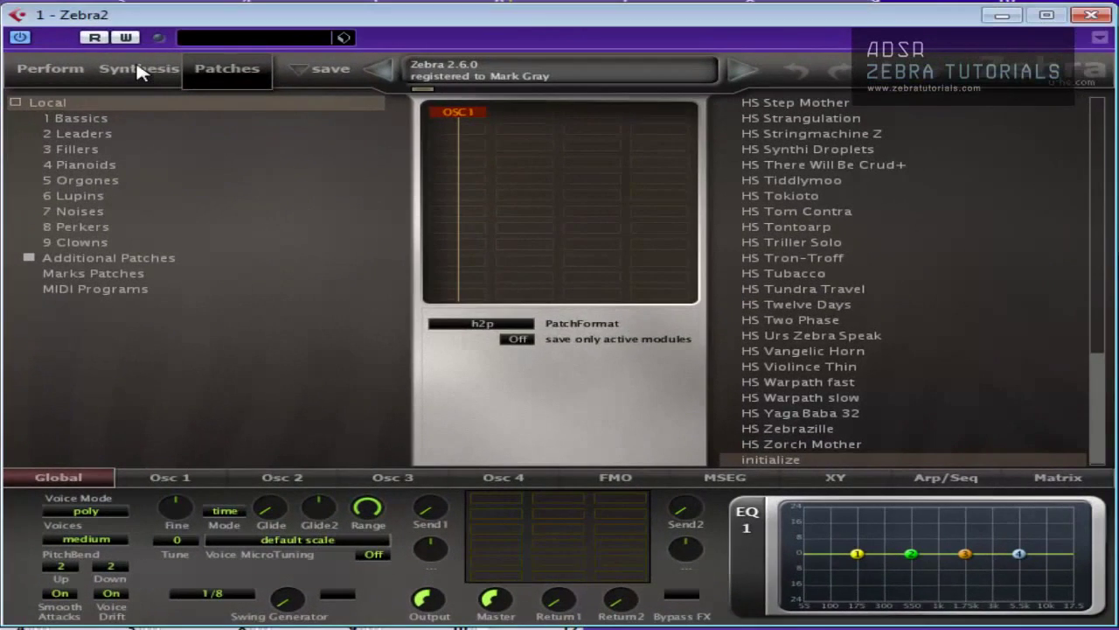
On the Synthesis page, add OSC2 beside OSC1 and place a Mix1 module in the third column.
left_click(129, 78)
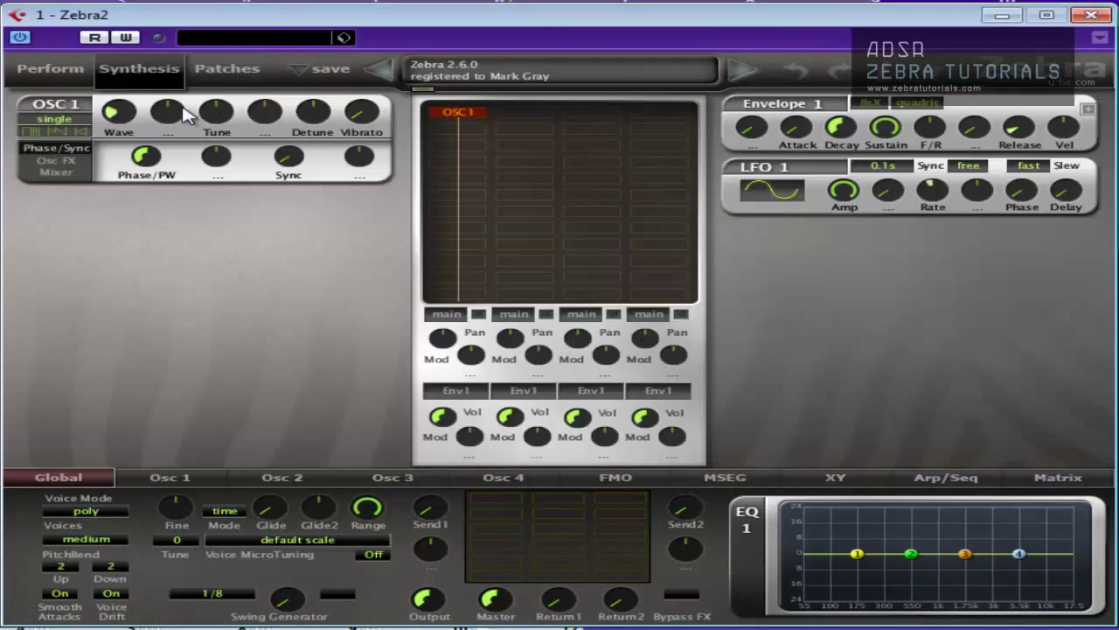
left_click(516, 114)
left_click(530, 107)
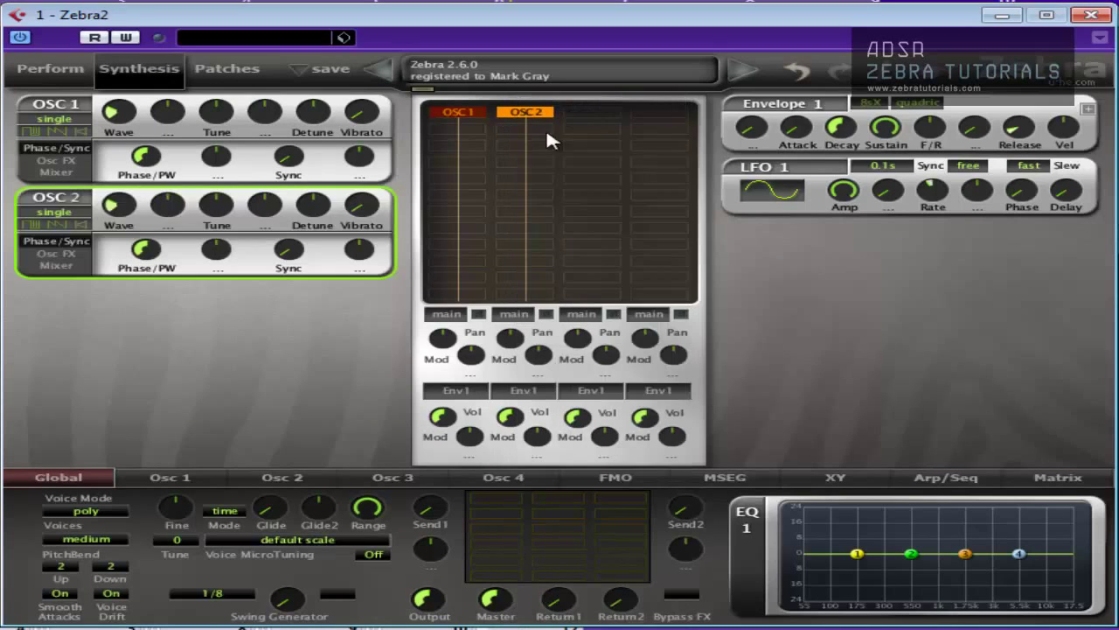
left_click(533, 179)
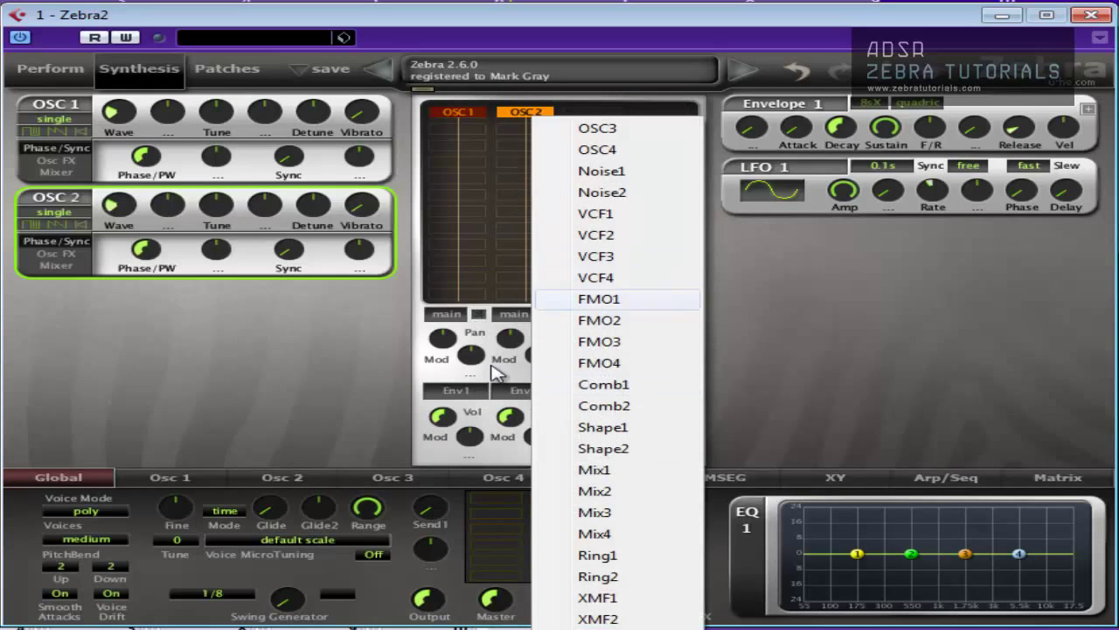
left_click(560, 469)
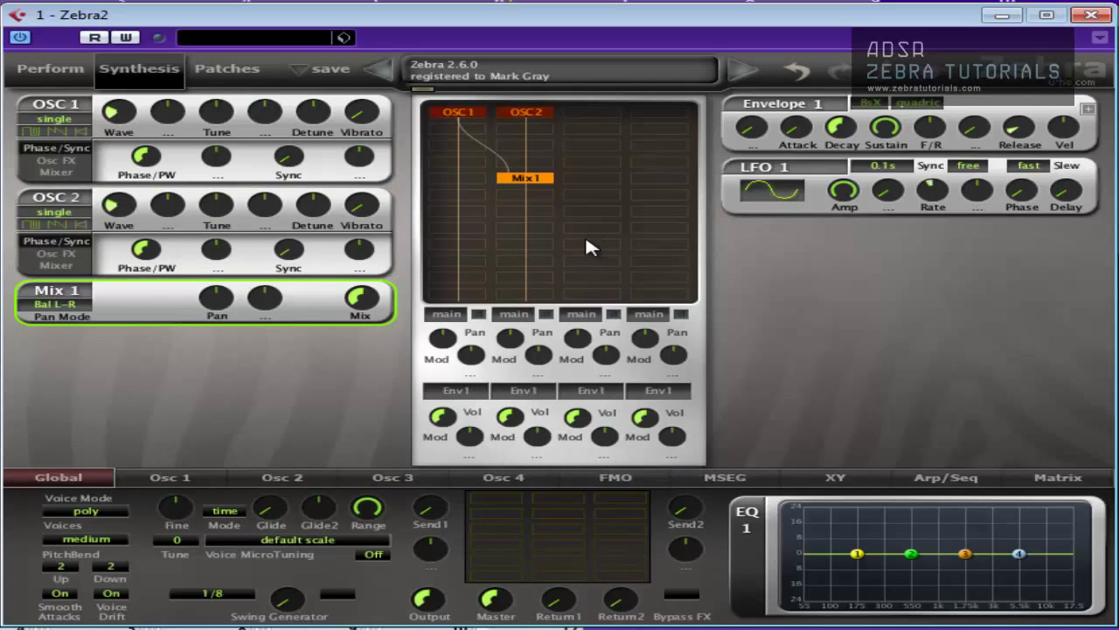
left_click_drag(537, 187, 595, 178)
Try and remove an FMO1 module, then add a VCF1 filter and deactivate it in column three.
left_click(594, 208)
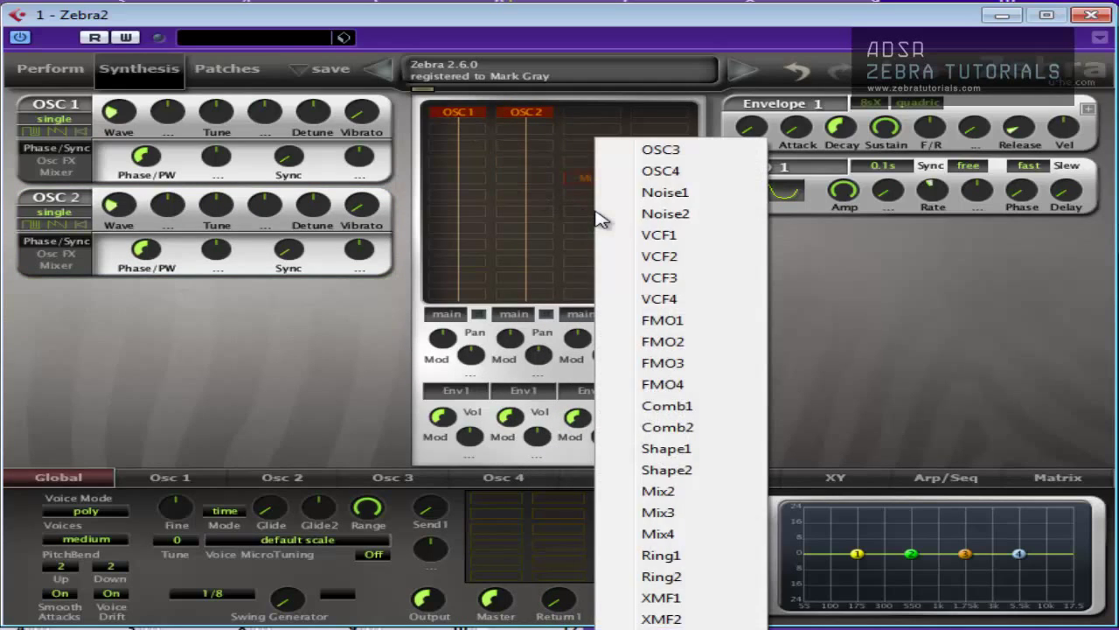
left_click(639, 321)
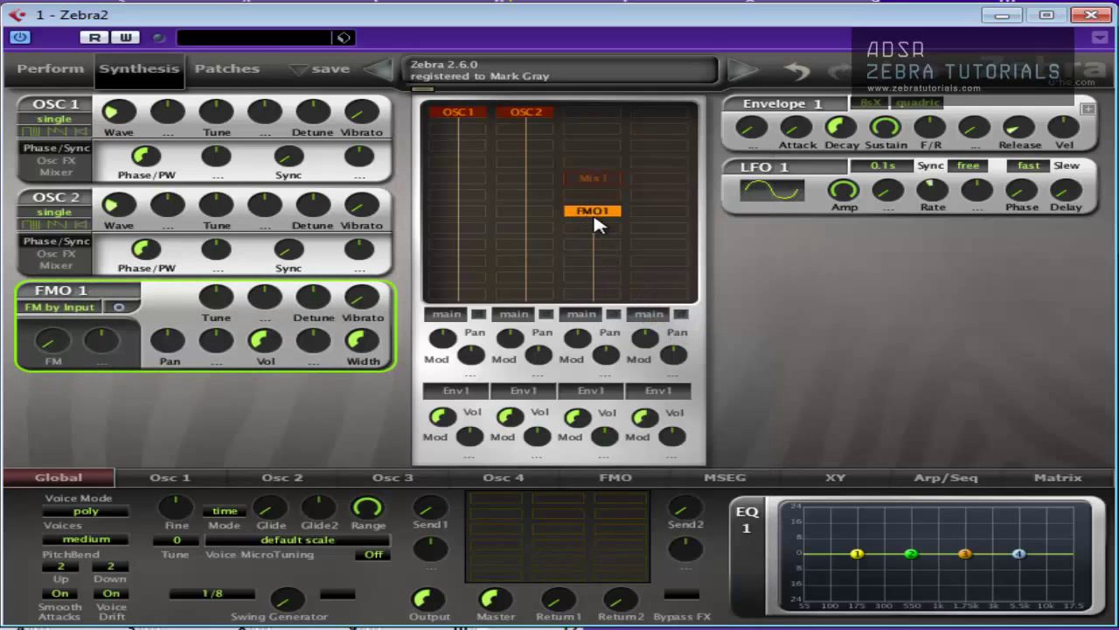
right_click(595, 220)
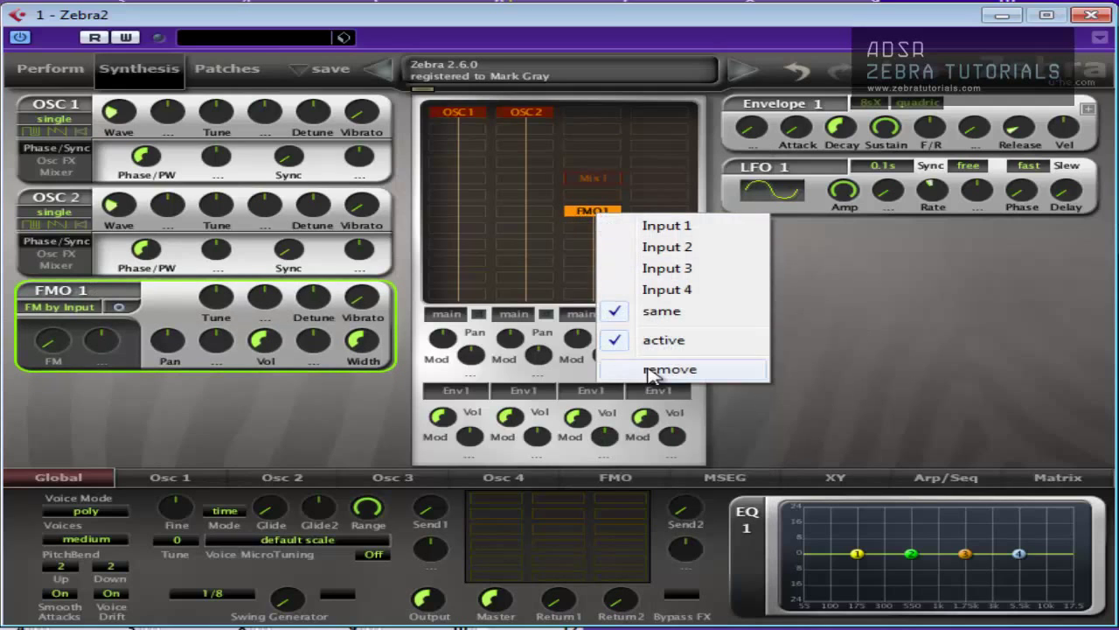
left_click(656, 372)
left_click(592, 215)
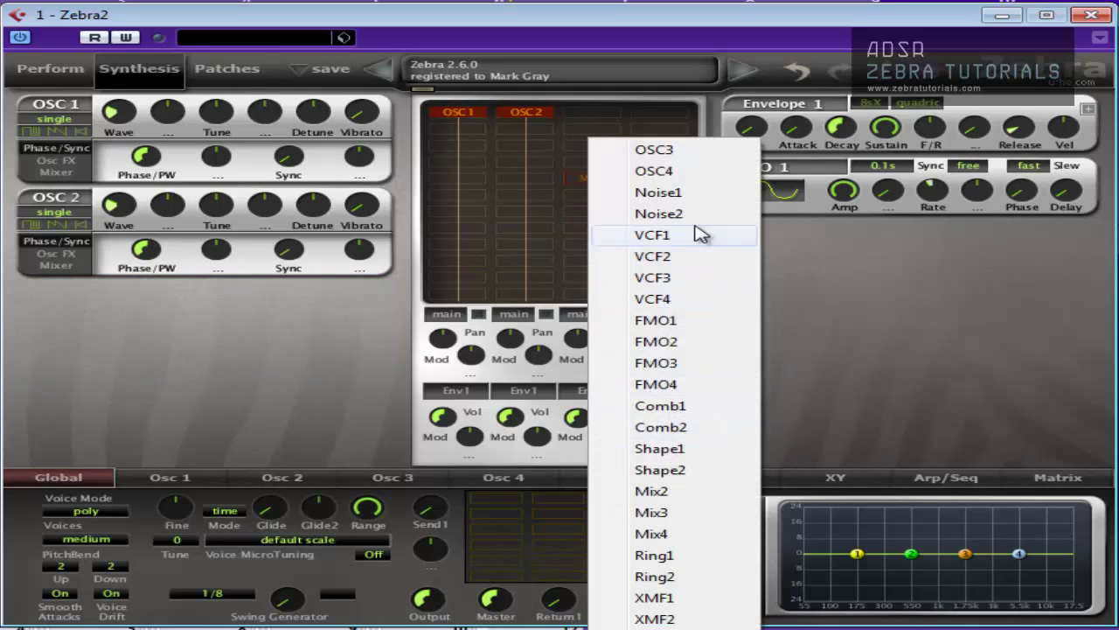
left_click(700, 234)
double_click(604, 219)
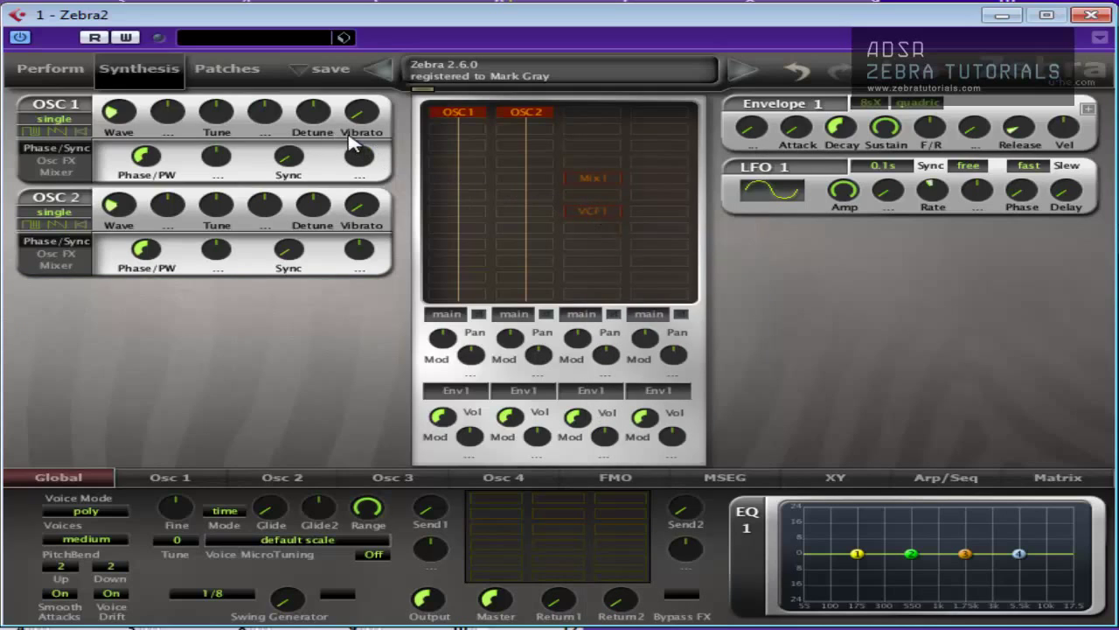
Set OSC1 and OSC2 voice mode to quad, then review OSC1's pan, volume and width settings.
left_click(54, 119)
left_click(100, 170)
left_click(76, 215)
left_click(110, 269)
left_click(70, 172)
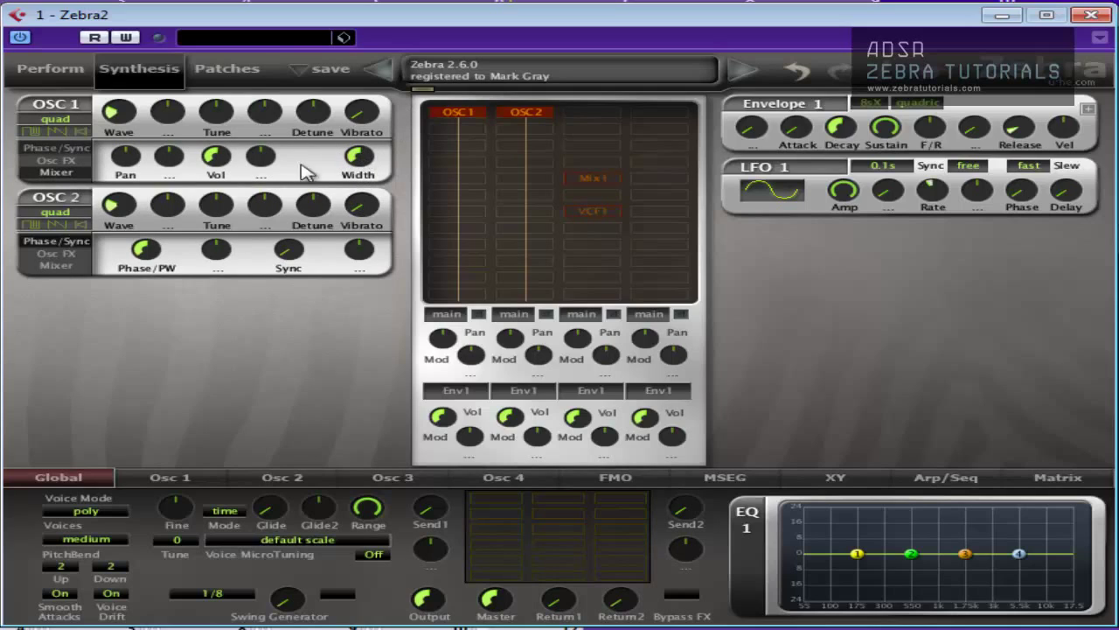
left_click(52, 149)
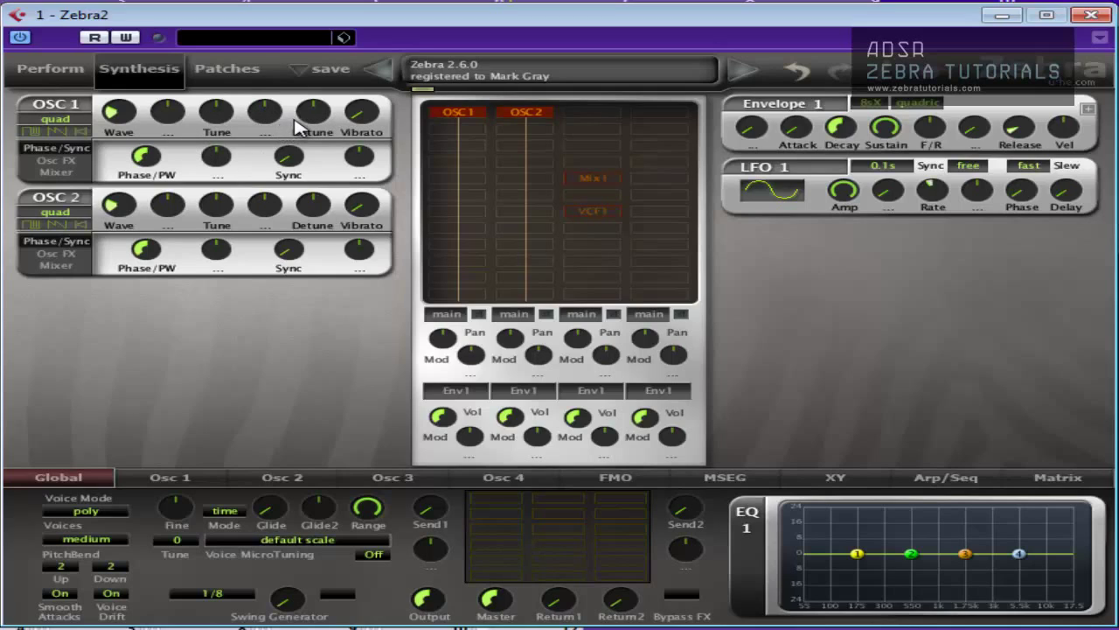
Raise the Detune knobs to about 20 on OSC1 and roughly 17 on OSC2.
mouse_move(308, 121)
left_click_drag(308, 121, 295, 158)
left_click_drag(316, 213, 313, 175)
Try several oscillator tunings, settling on OSC1 at +12 semitones and OSC2 retuned to about +9.
left_click_drag(221, 123, 243, 323)
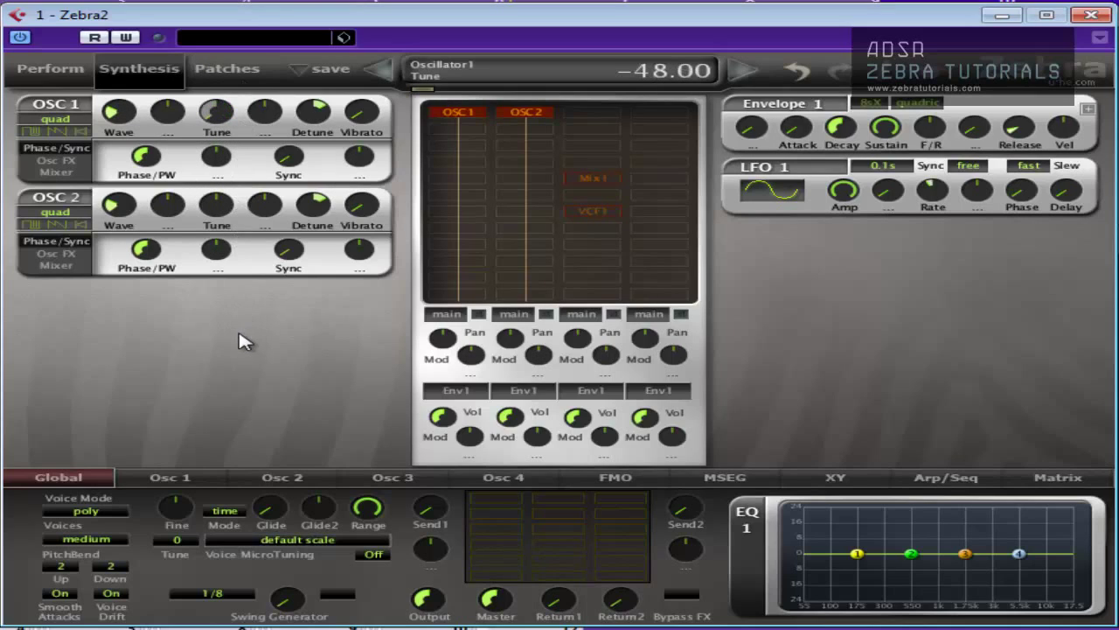
double_click(216, 111)
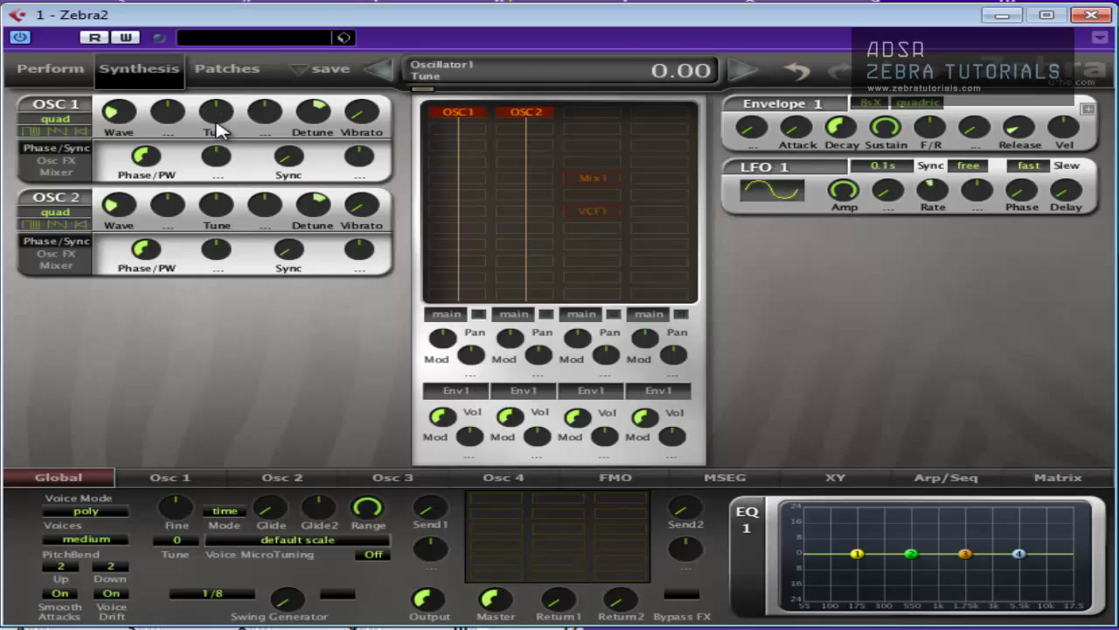
mouse_move(217, 124)
left_mouse_down()
mouse_move(216, 108)
mouse_move(218, 125)
left_mouse_up()
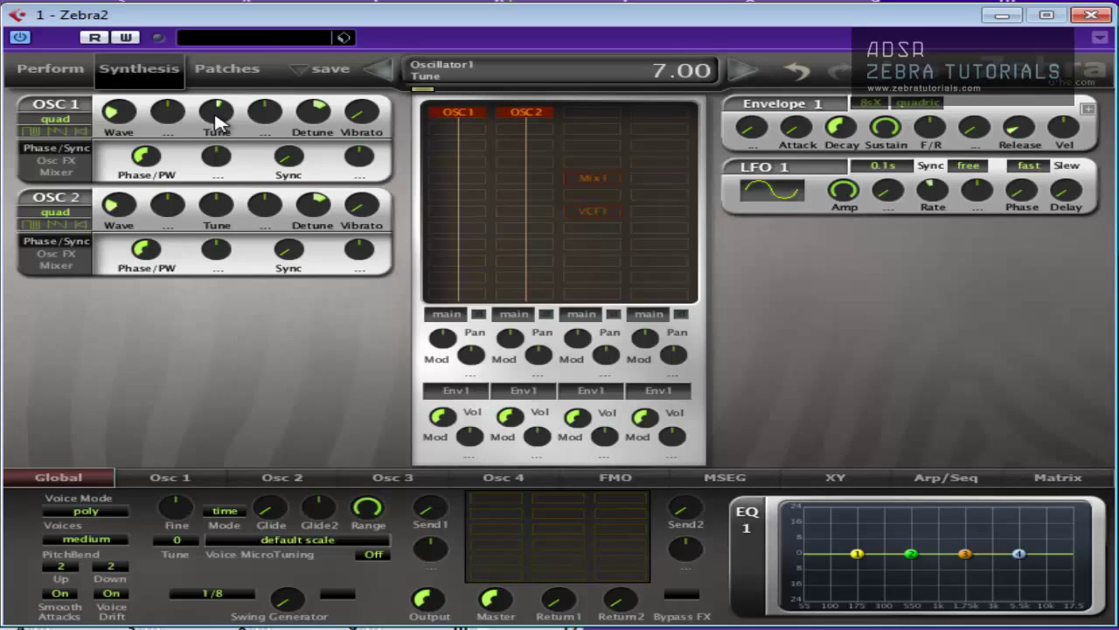
left_click_drag(216, 207, 215, 255)
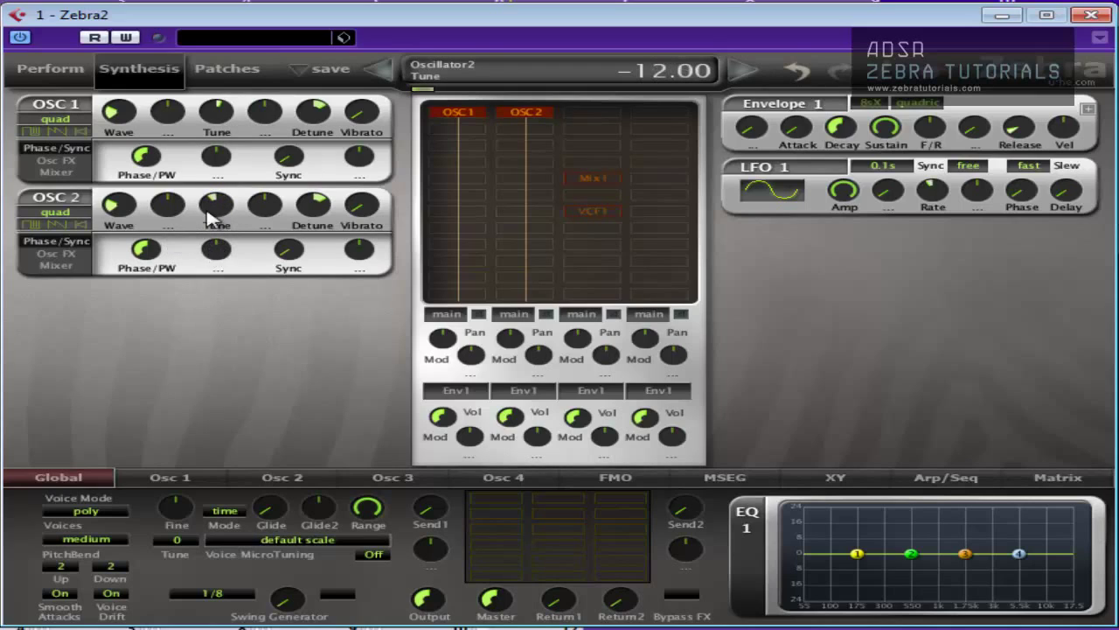
left_click_drag(219, 121, 221, 147)
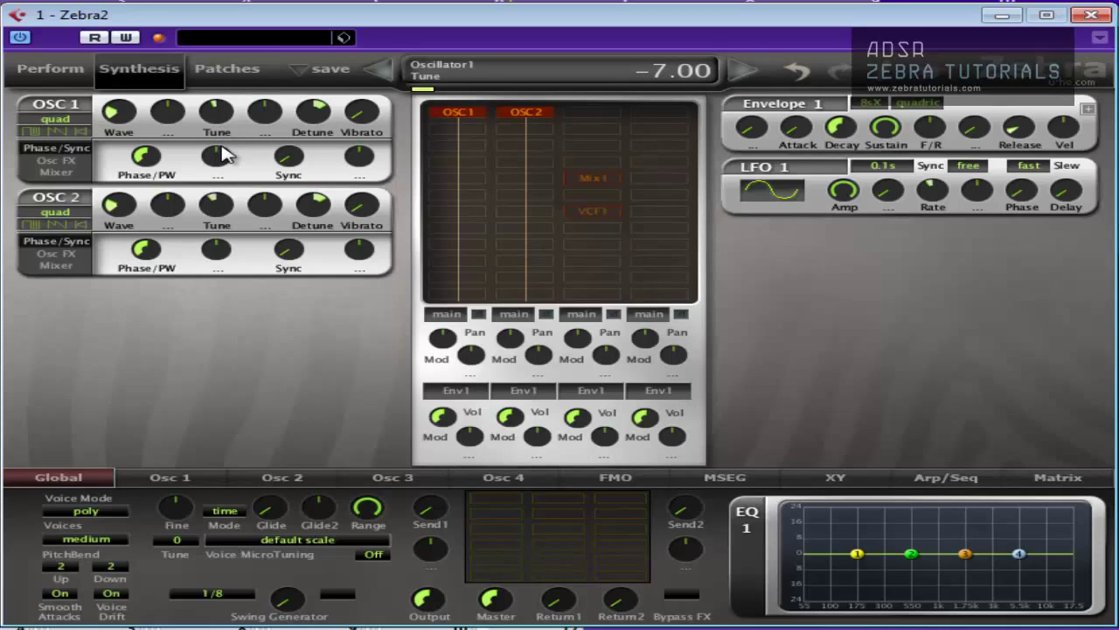
left_click_drag(216, 123, 215, 96)
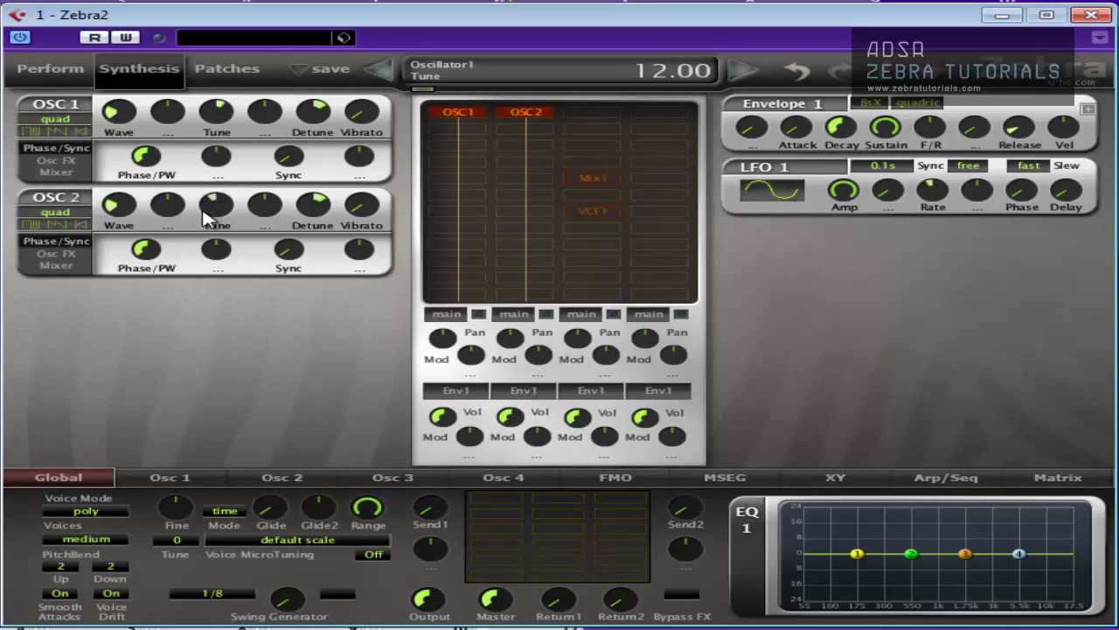
left_click_drag(212, 202, 210, 170)
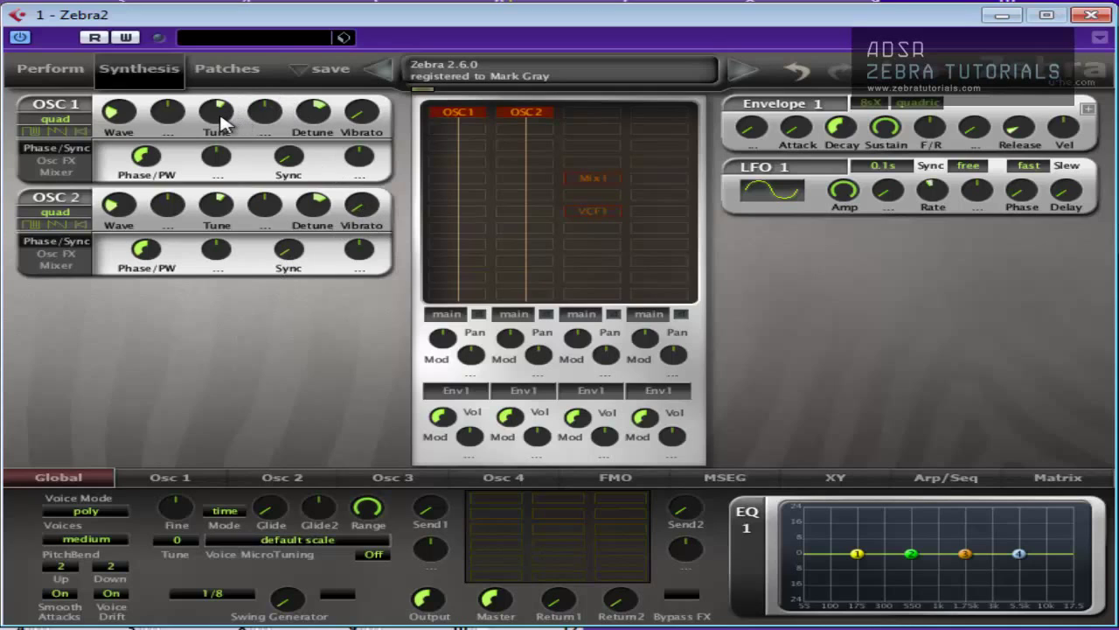
Assign Env2 as the tune modulation source on OSC1 and OSC2, with depths of about 36 and 34.
left_click(269, 123)
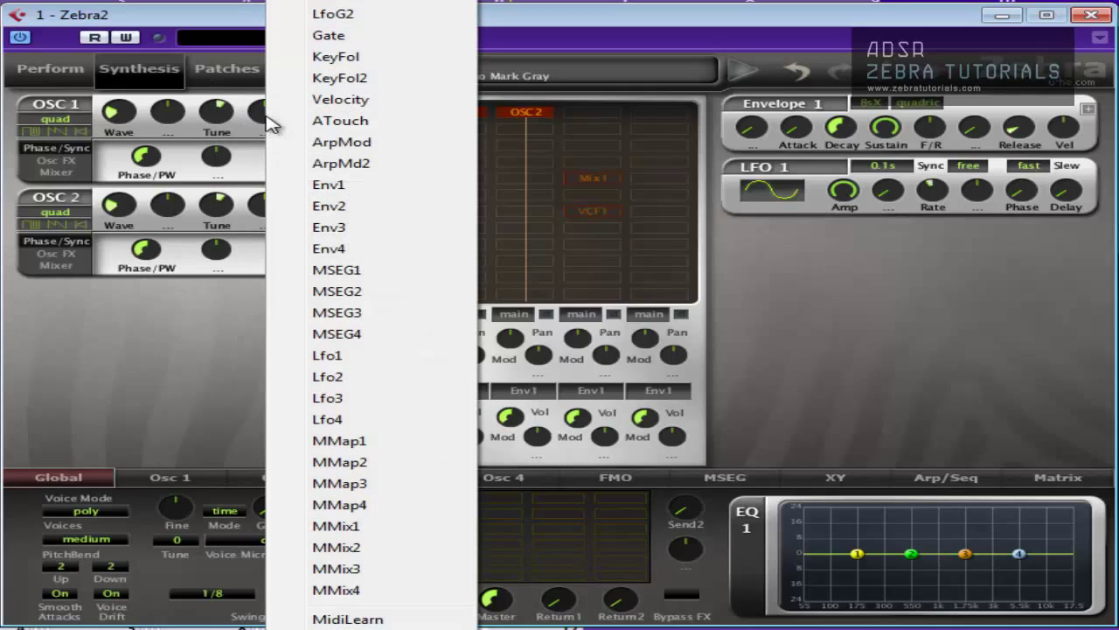
left_click(255, 132)
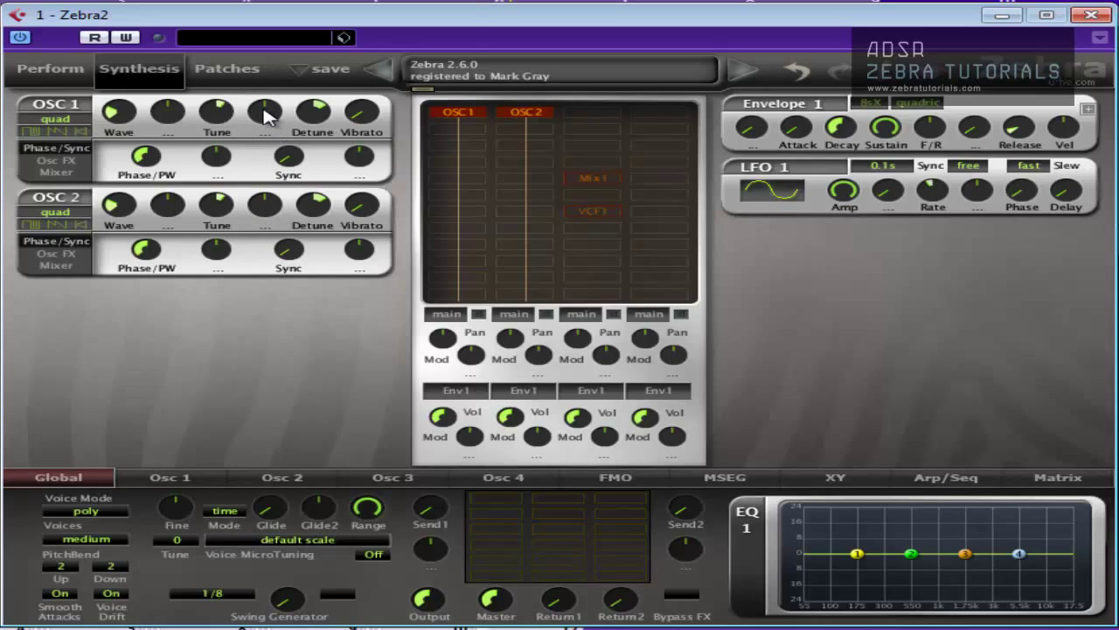
left_click(266, 131)
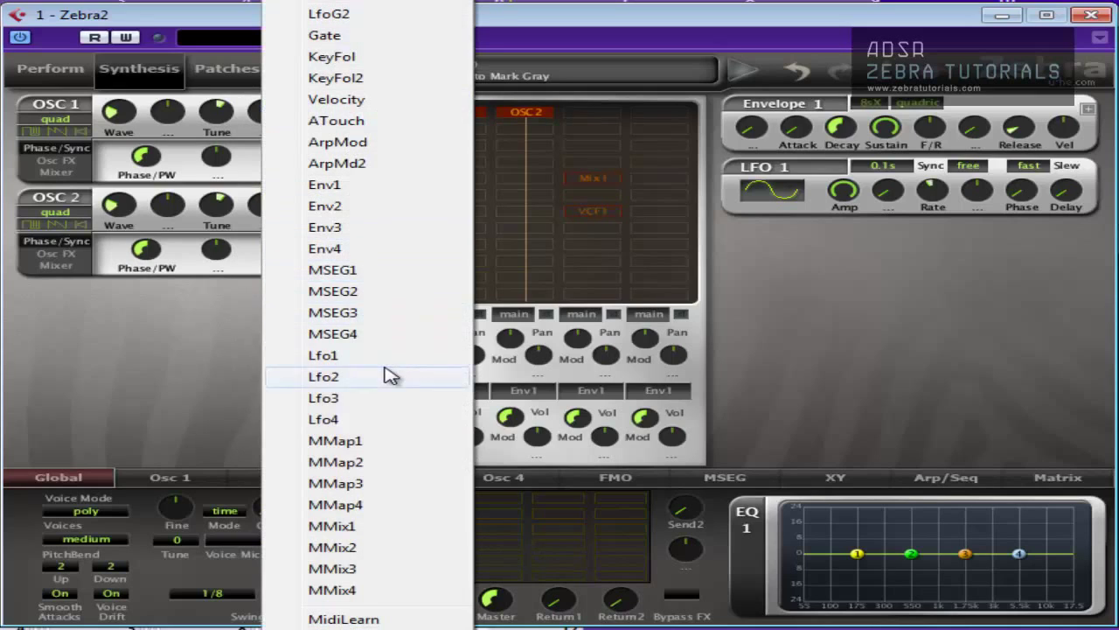
left_click(362, 208)
left_click(271, 214)
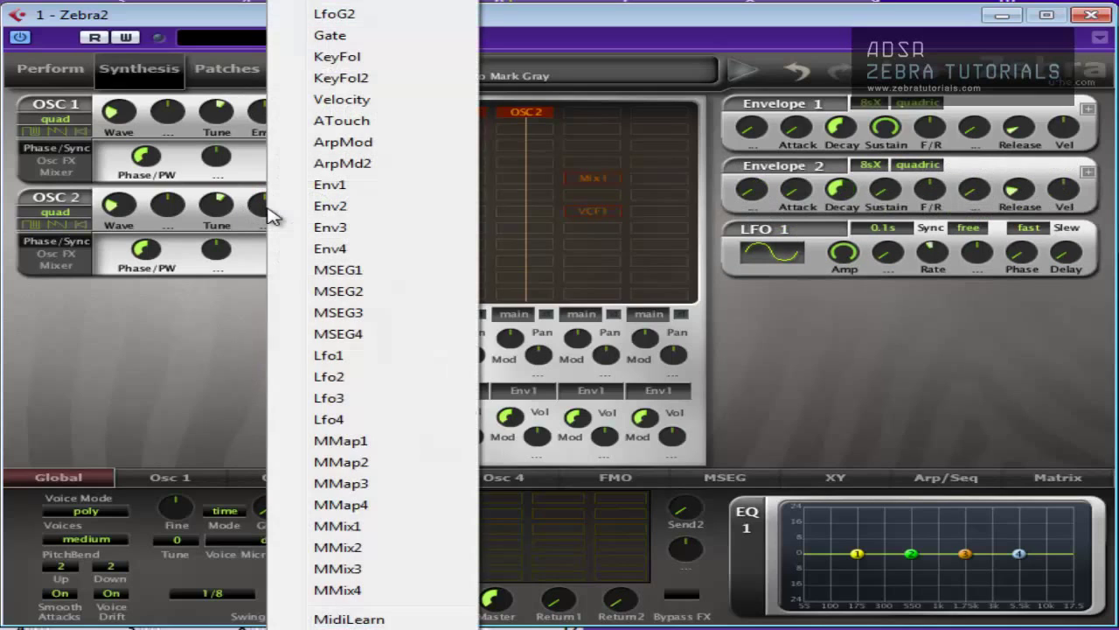
left_click(341, 208)
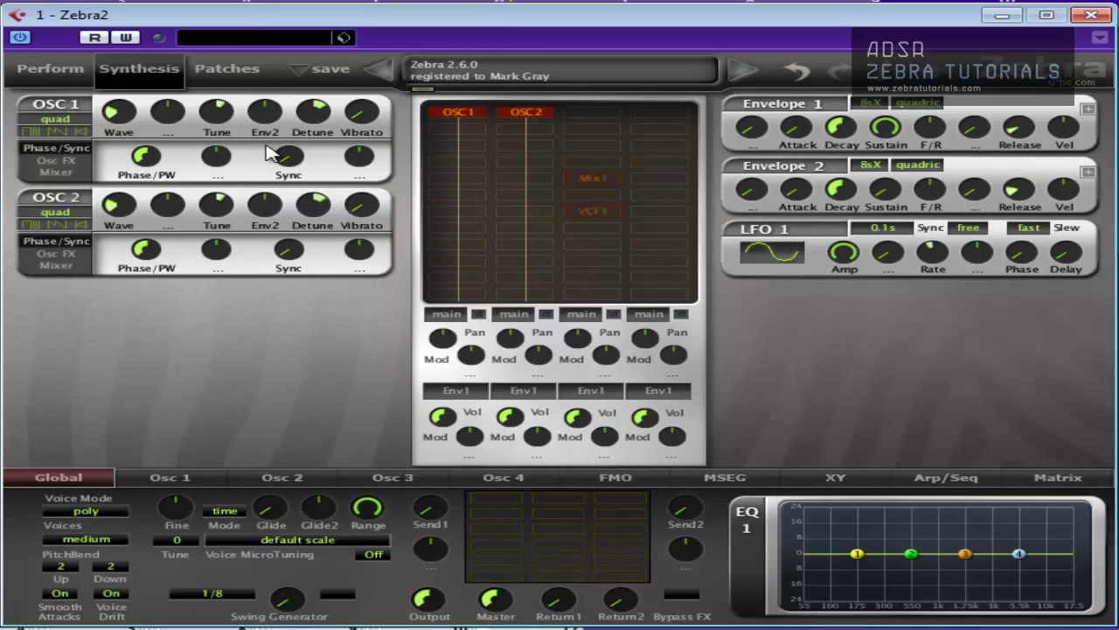
left_click_drag(266, 124, 267, 56)
left_click_drag(266, 219, 256, 149)
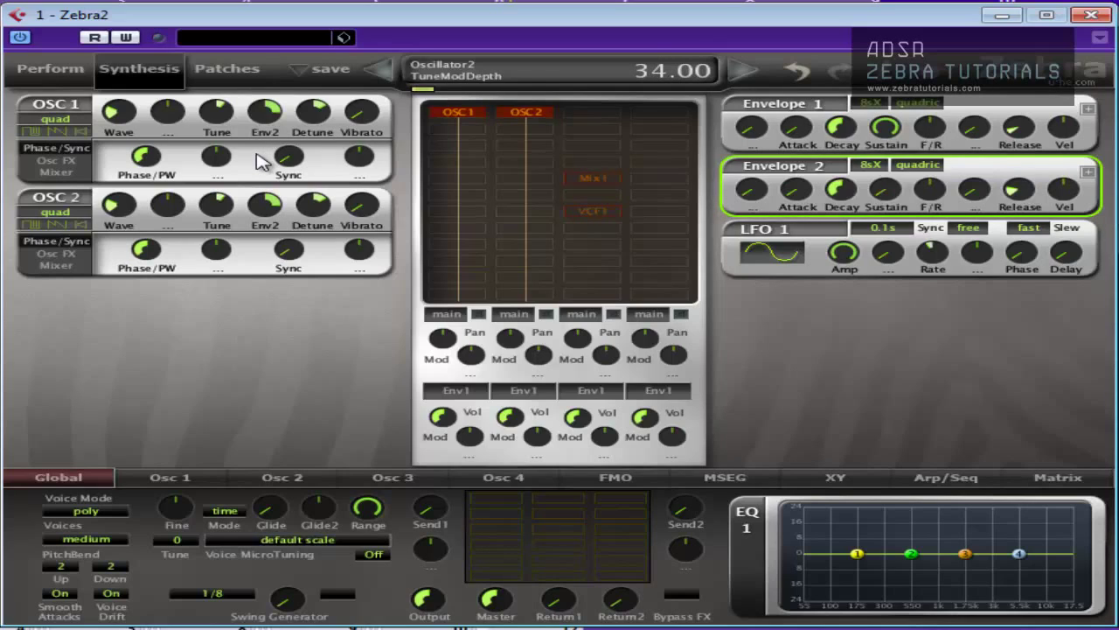
Turn Envelope 2's attack, decay and release all up to 100.
left_click_drag(798, 192, 797, 170)
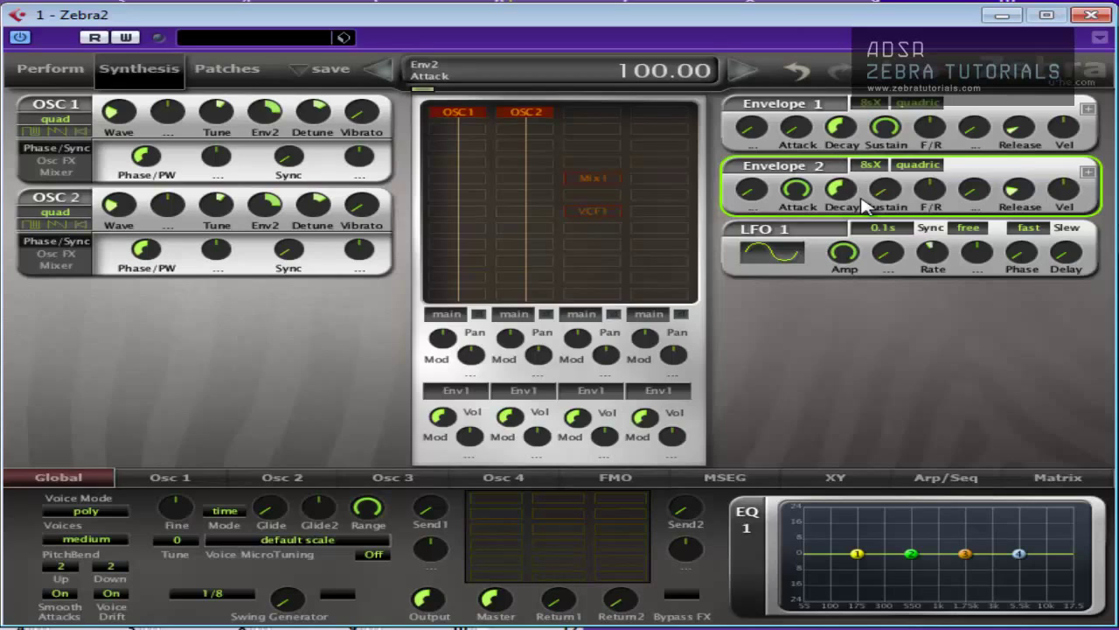
left_click_drag(841, 195, 848, 26)
left_click_drag(1018, 189, 1019, 105)
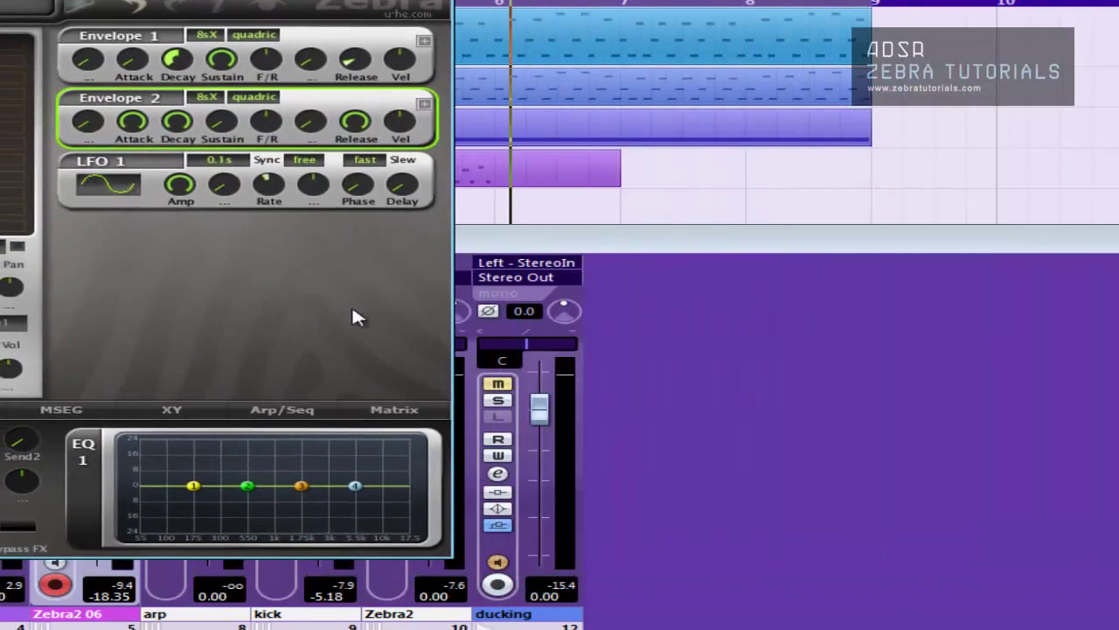
left_click(498, 389)
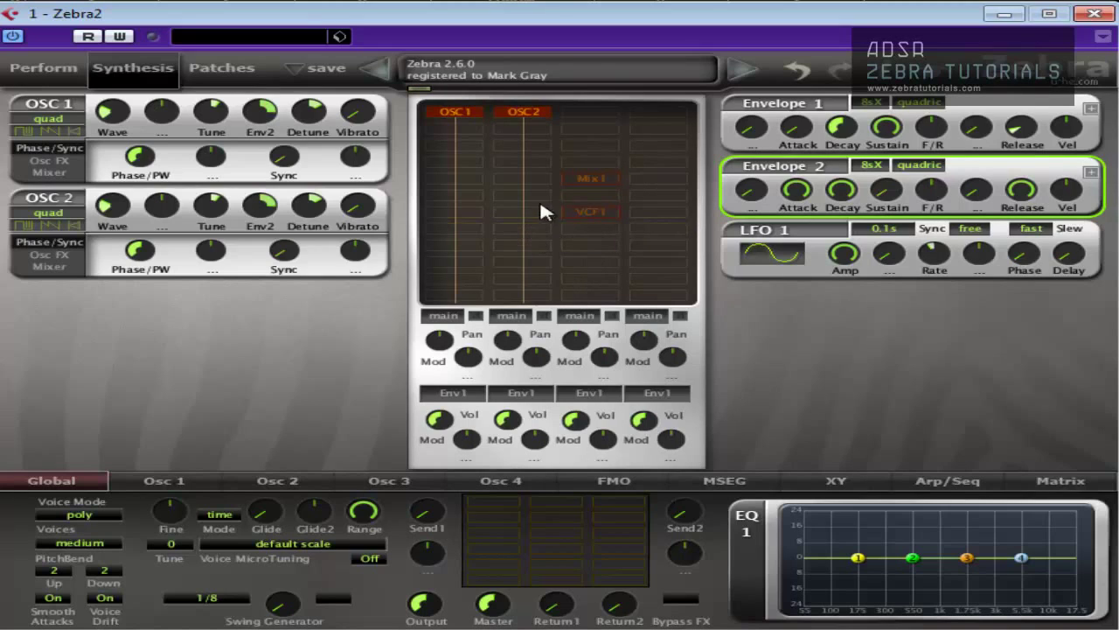
Reactivate Mix1 with OSC2 on SideChain 2 and OSC1 on Input 2, and zero the first two voice-lane volumes.
left_click(608, 189)
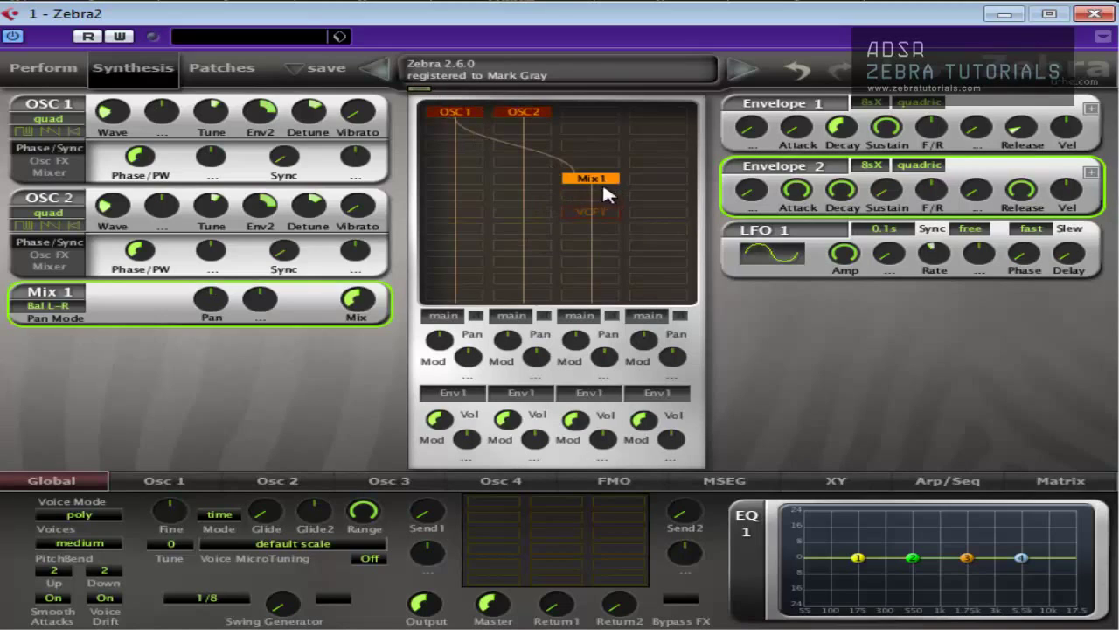
right_click(610, 186)
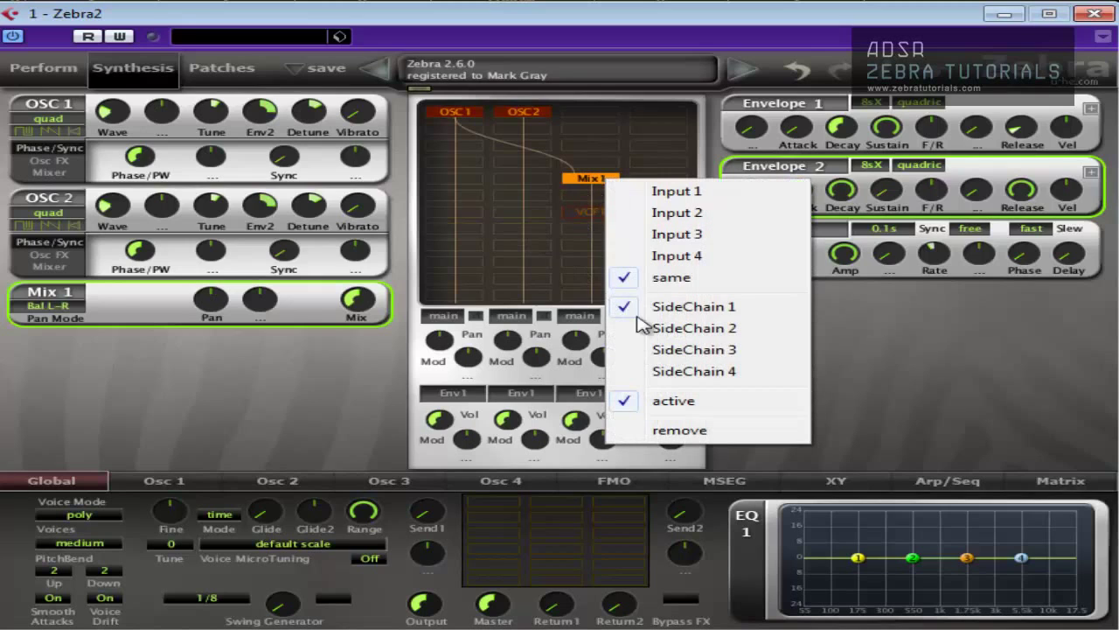
left_click(658, 327)
right_click(584, 186)
left_click(639, 215)
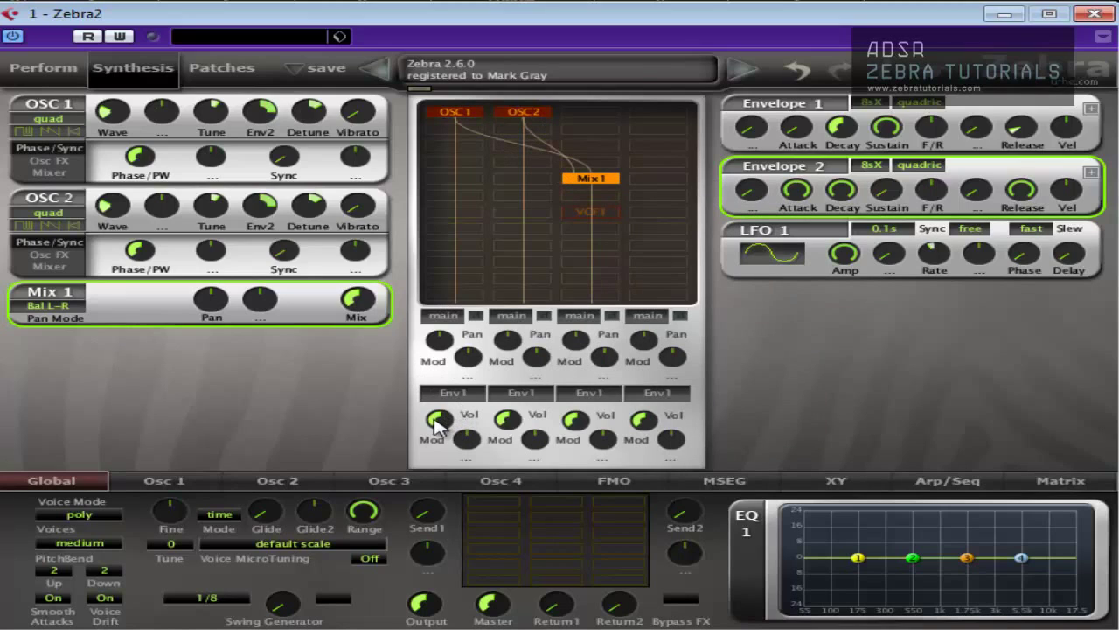
left_click_drag(437, 426, 508, 454)
Insert VCF1 one row below Mix1, make it HP 24dB, and set its cutoff to 99.
left_click(594, 211)
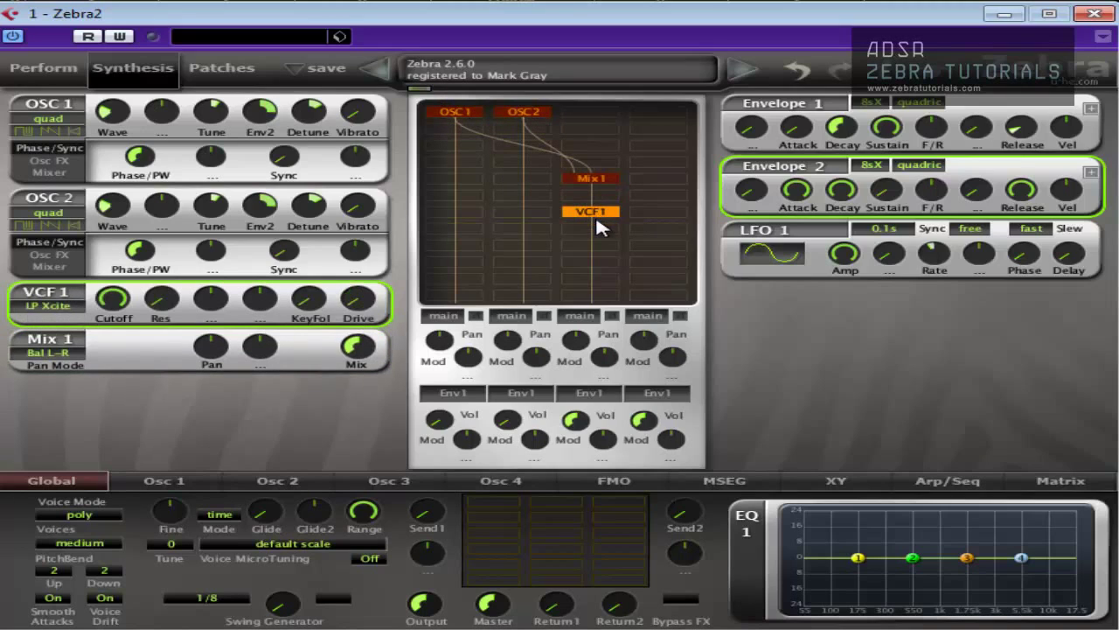
left_click_drag(596, 215, 596, 249)
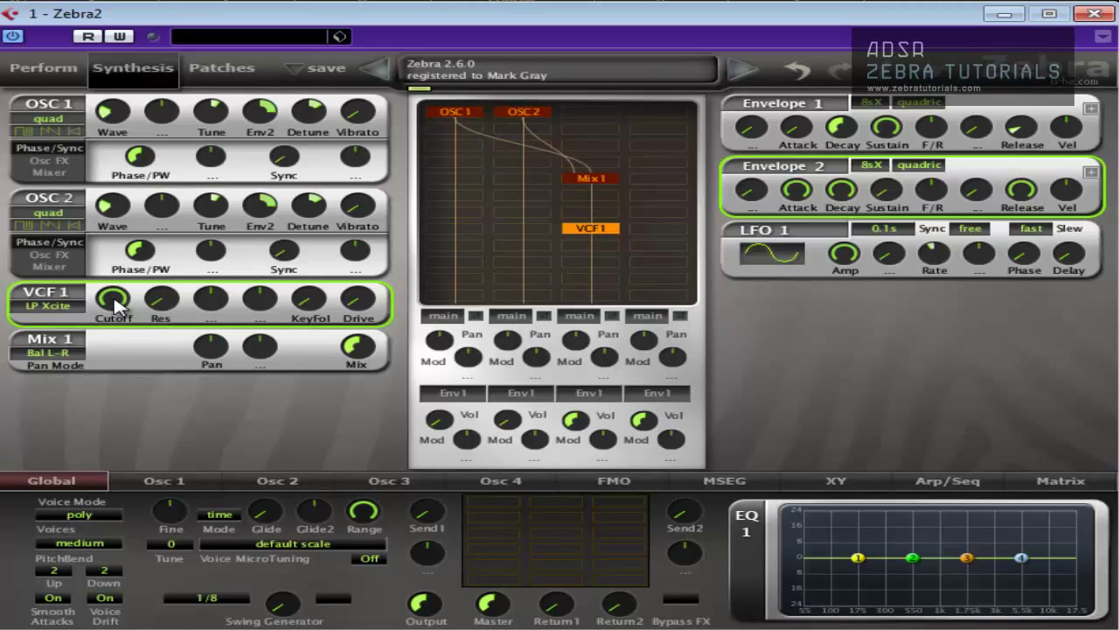
mouse_move(114, 302)
left_mouse_down()
mouse_move(115, 371)
mouse_move(111, 317)
left_mouse_up()
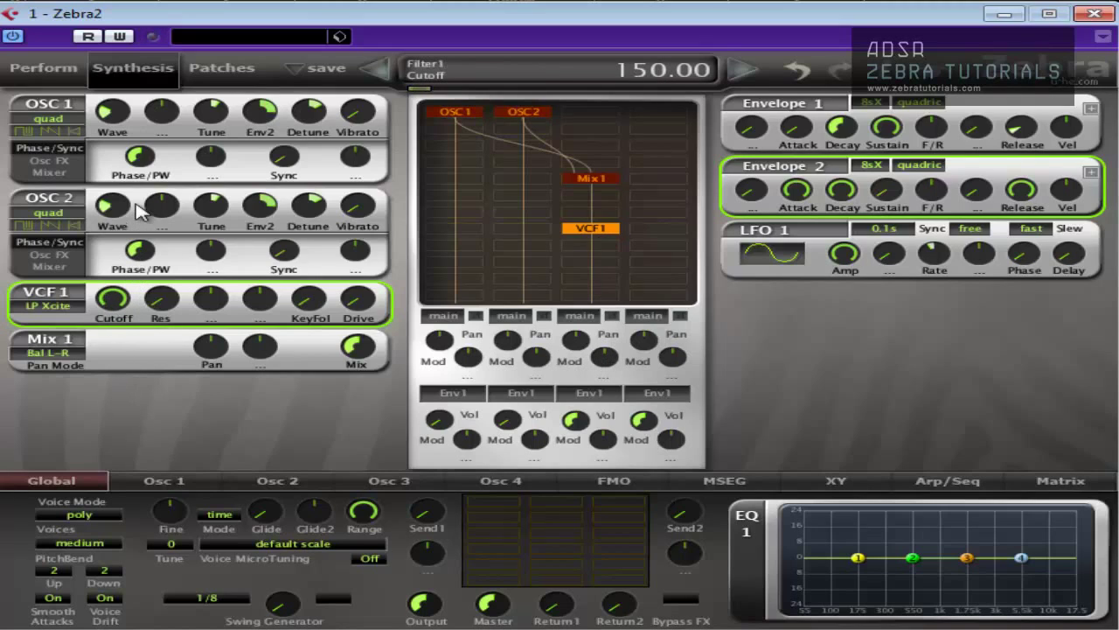
left_click(61, 311)
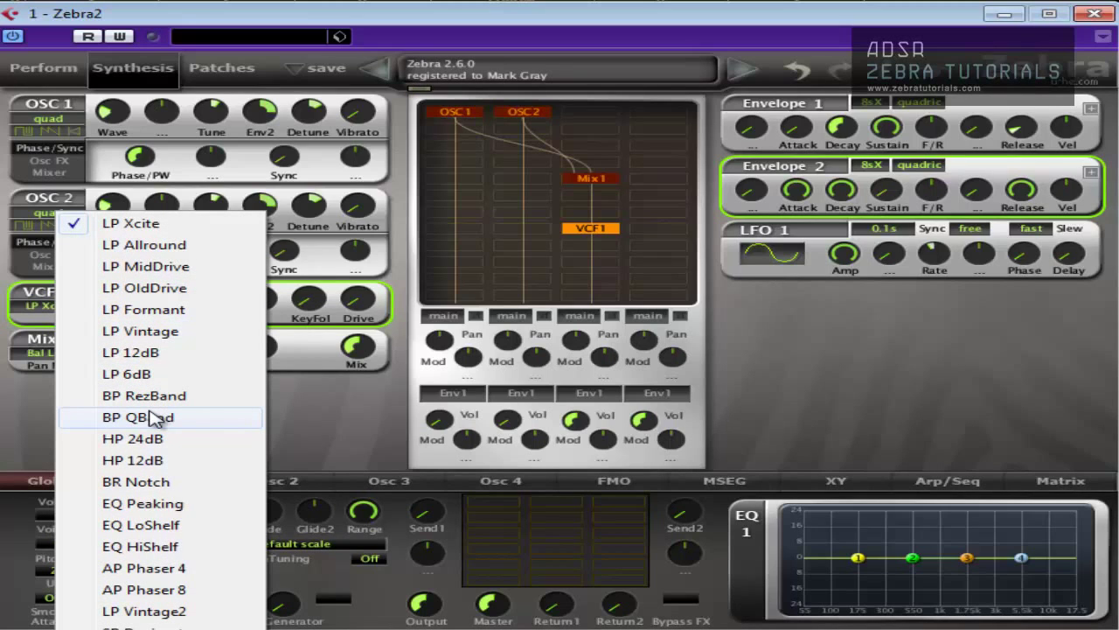
left_click(148, 437)
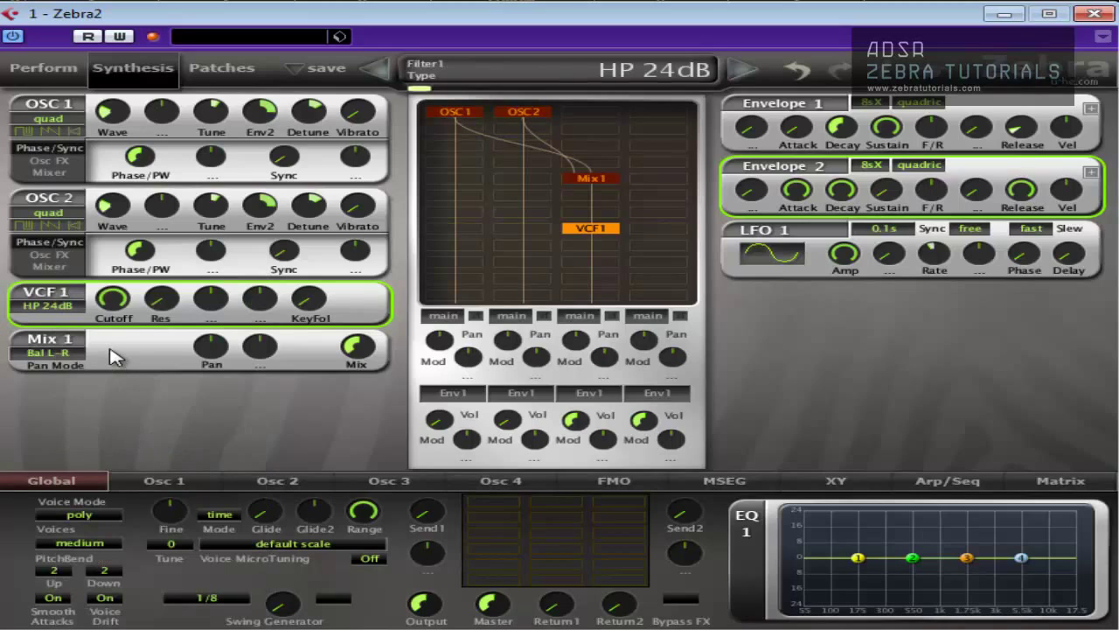
left_click_drag(101, 295, 96, 364)
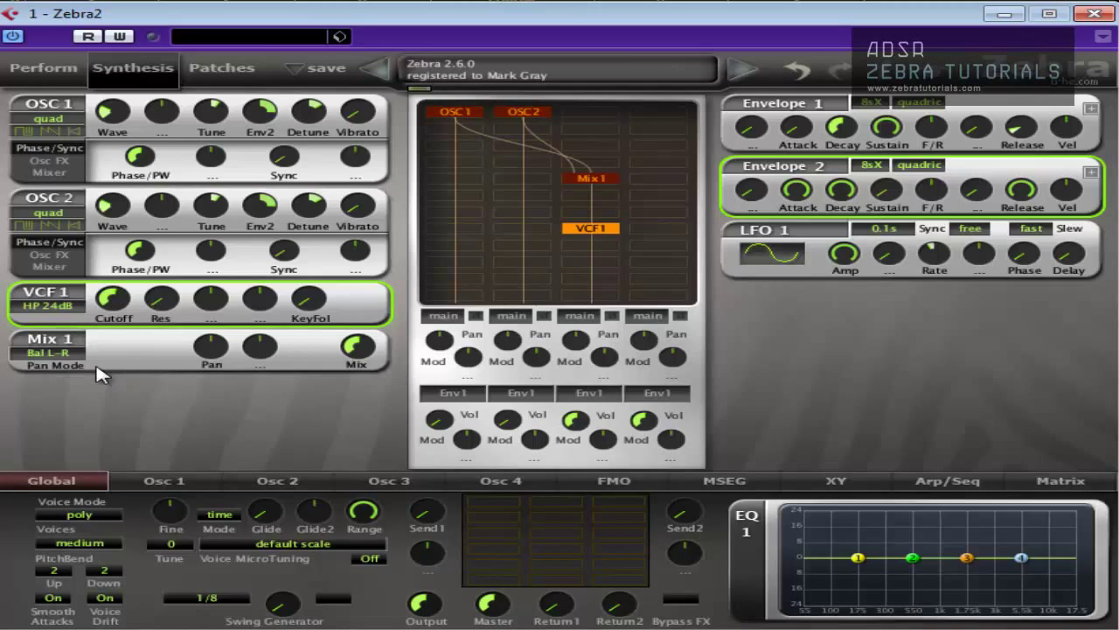
left_click(918, 166)
left_click(918, 169)
left_click(984, 225)
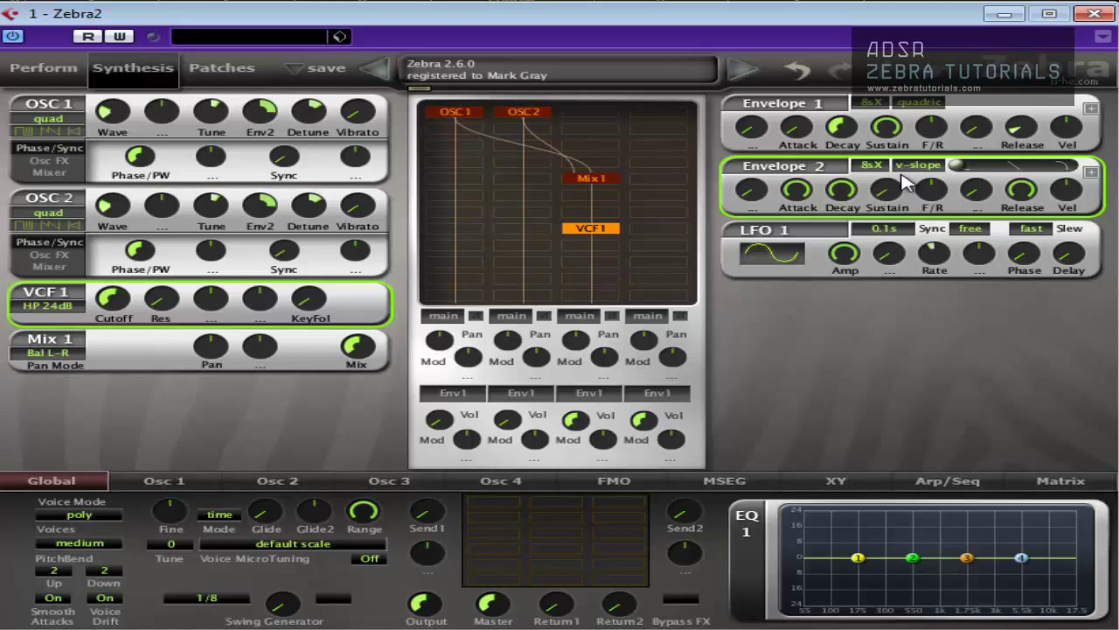
left_click_drag(955, 165, 1102, 173)
left_click(919, 164)
left_click(987, 180)
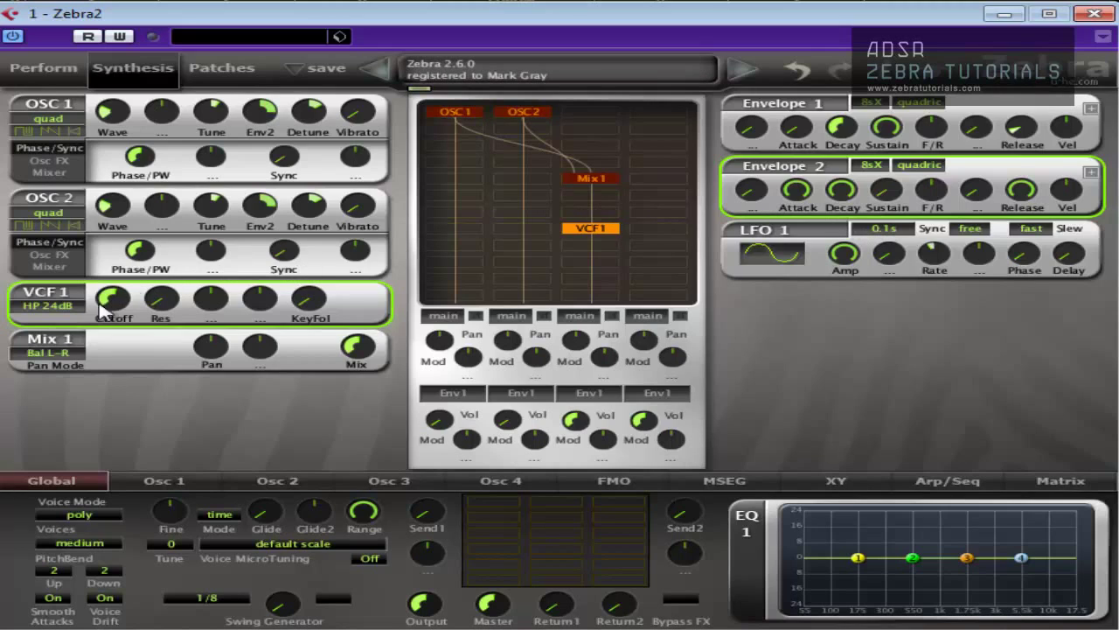
Raise the HP filter cutoff to 87 and reset OSC2's tune to 0.
mouse_move(120, 323)
left_mouse_down()
mouse_move(115, 349)
mouse_move(120, 297)
mouse_move(112, 325)
left_mouse_up()
scroll(216, 214, "up", 12)
double_click(216, 214)
Restore voice lane 3 to 100, set Env2 tune depths near -30 on both oscillators, and Envelope 2 attack to 0.
double_click(574, 420)
left_click_drag(260, 114, 272, 329)
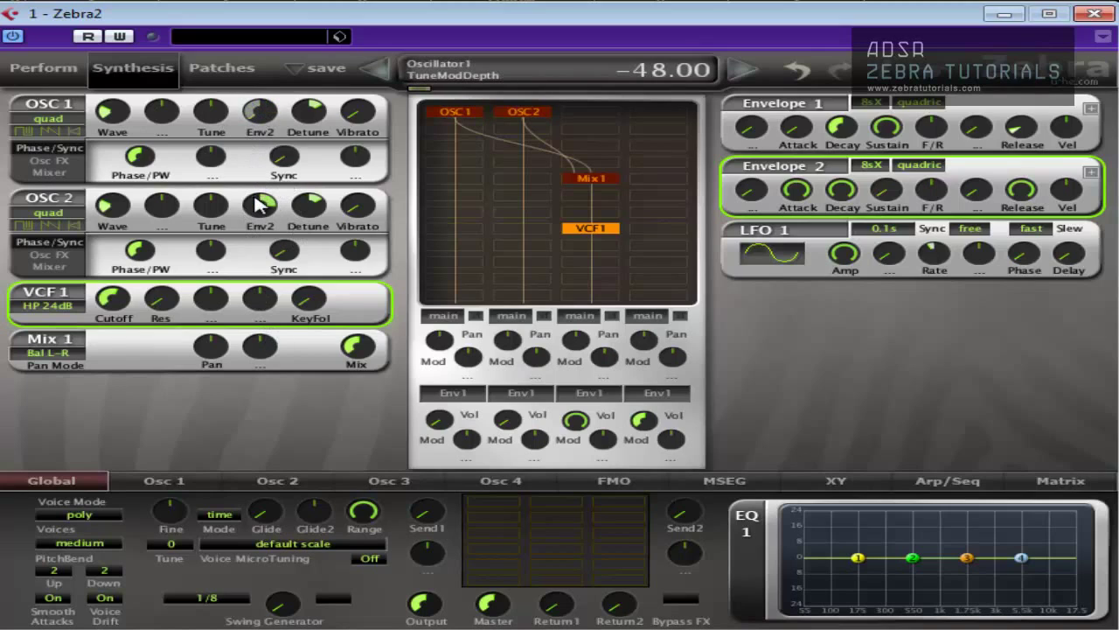
left_click_drag(262, 206, 275, 387)
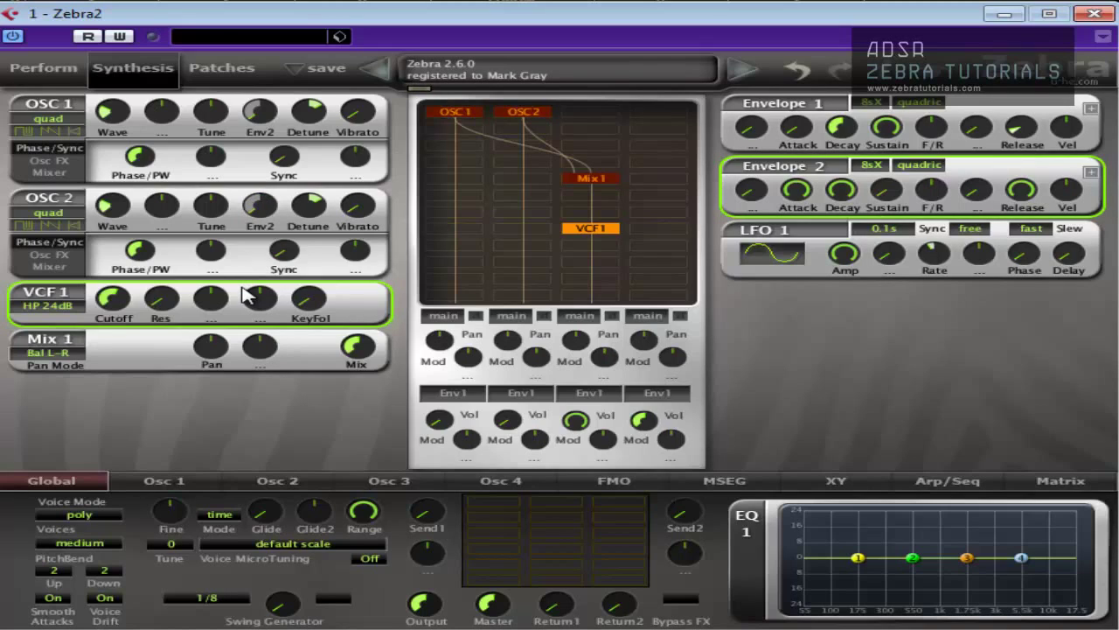
left_click_drag(261, 208, 278, 174)
left_click_drag(275, 125, 274, 82)
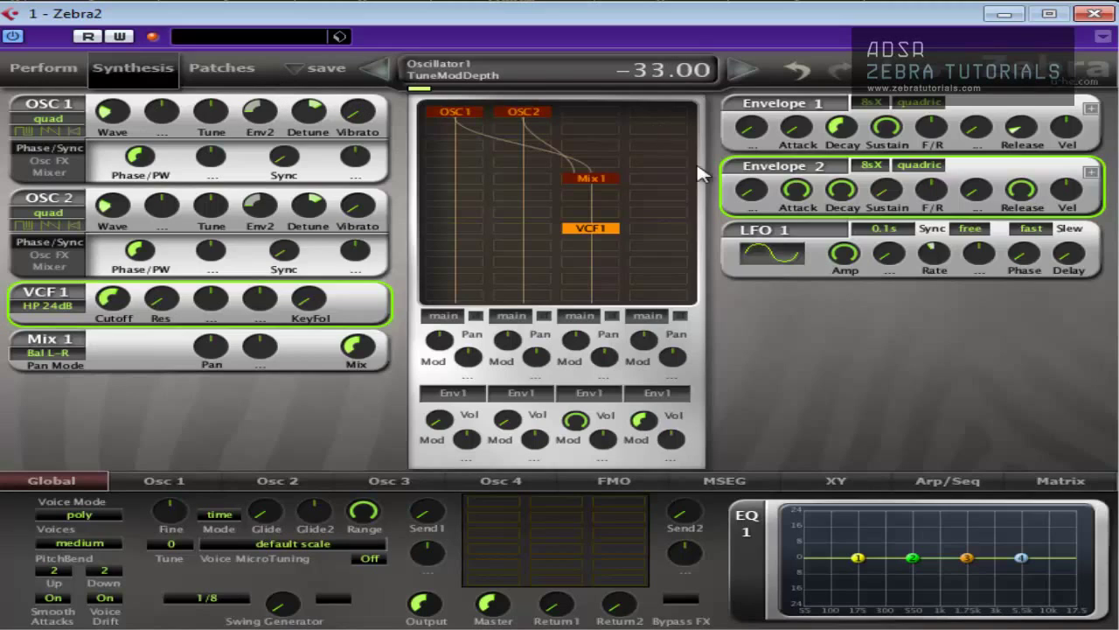
left_click_drag(785, 203, 800, 414)
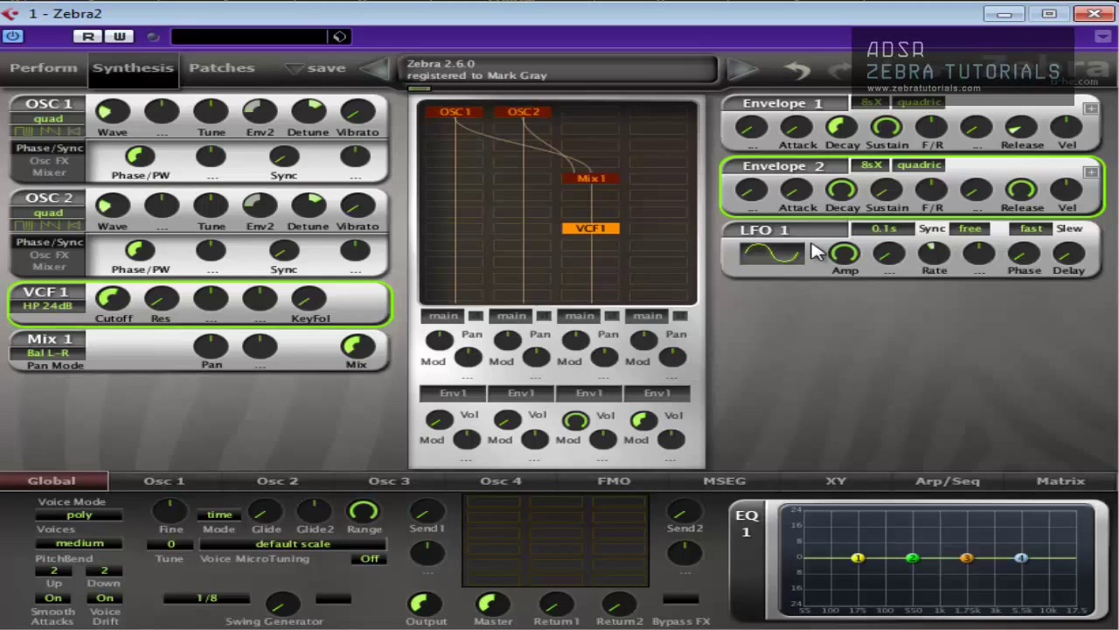
Push Envelope 2's attack and decay to maximum (100).
mouse_move(797, 217)
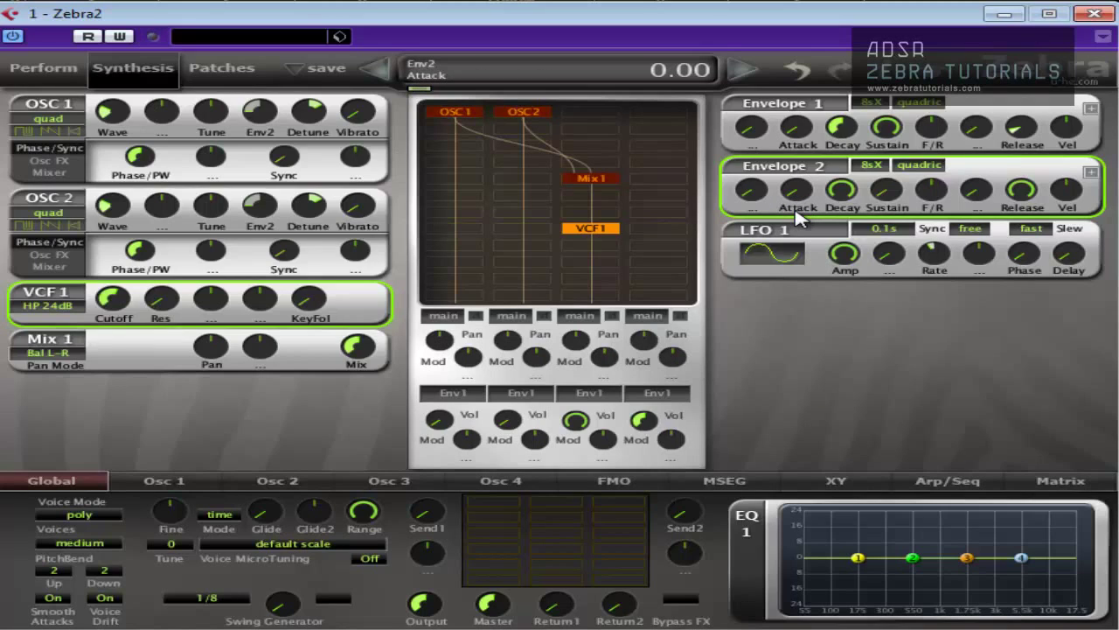
left_click_drag(794, 206, 804, 0)
left_click_drag(842, 189, 825, 270)
left_click_drag(841, 199, 842, 254)
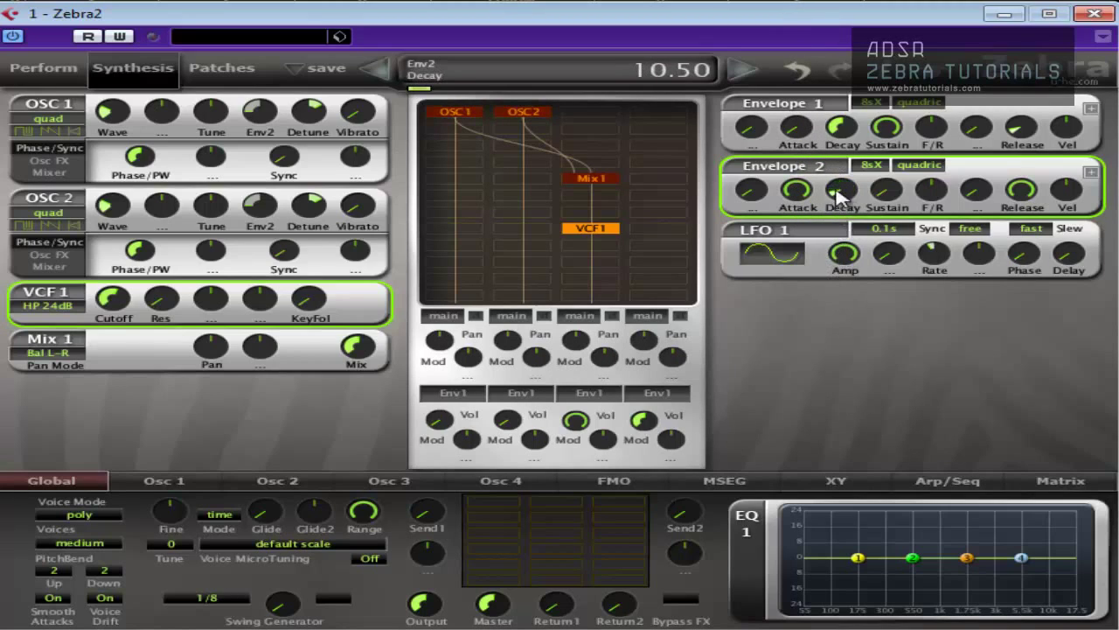
left_click_drag(839, 187, 835, 34)
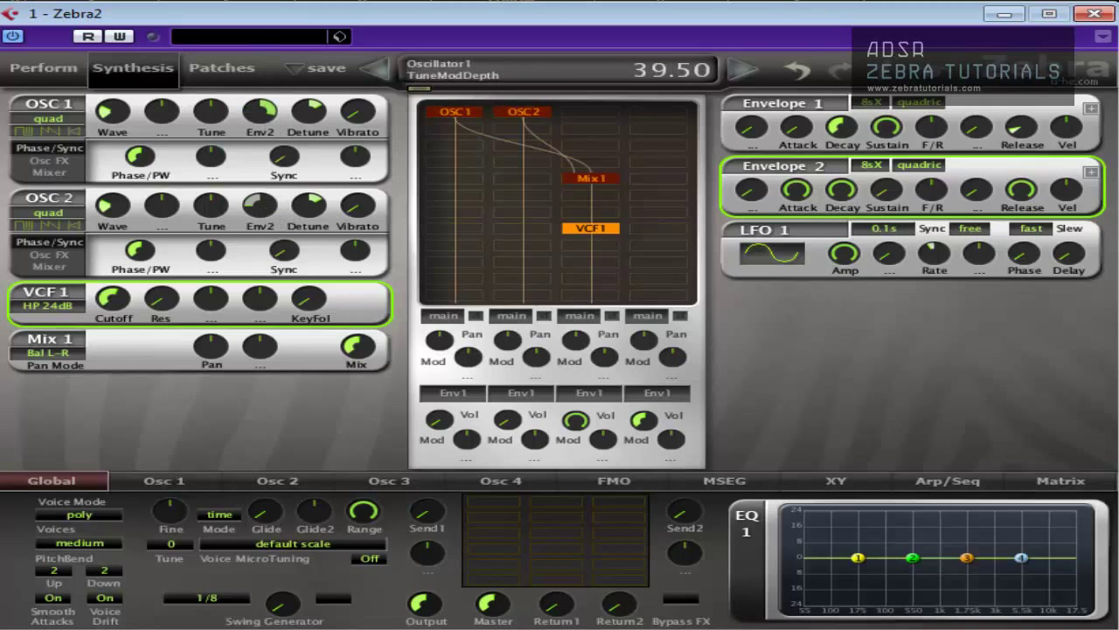
Set OSC 1 and OSC 2 Env2 tune modulation to about -31 and -33.
left_click_drag(265, 12, 265, 0)
left_click_drag(262, 218, 262, 93)
left_click_drag(279, 211, 277, 351)
left_click_drag(264, 121, 266, 249)
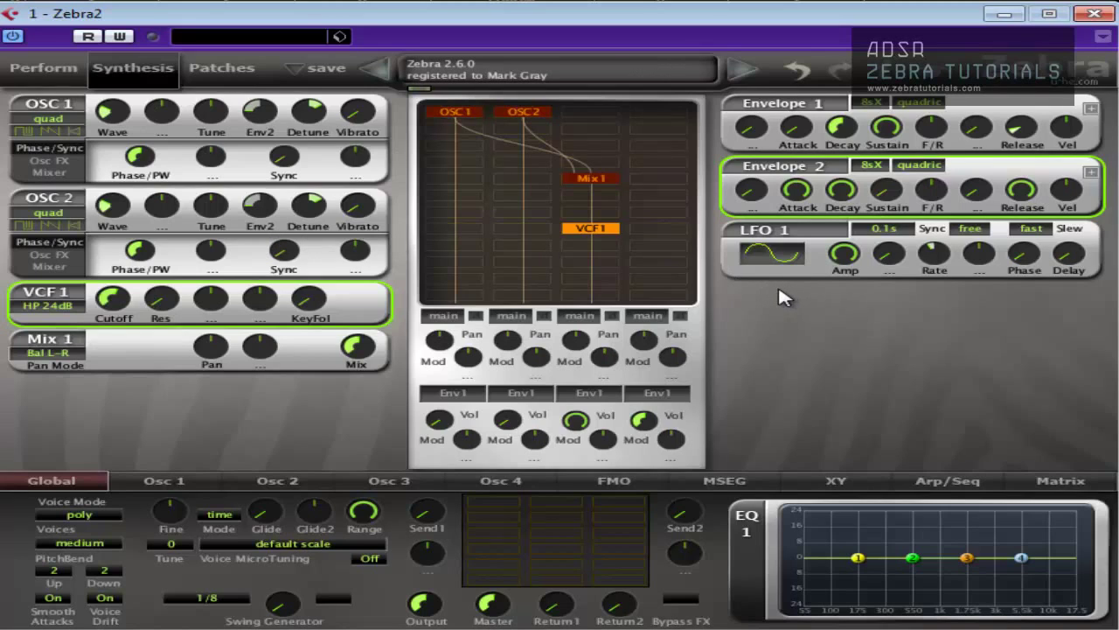
Keep Env2 as OSC 1's tune source and flip both Env2 depths positive, OSC 2 at 36.50.
left_click(271, 122)
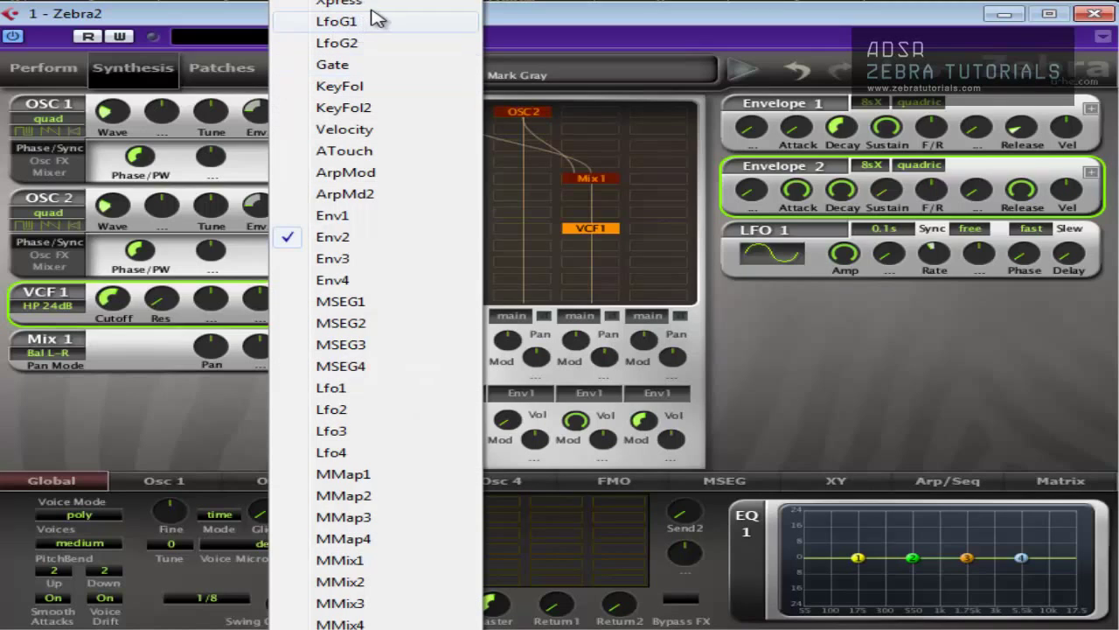
left_click(562, 27)
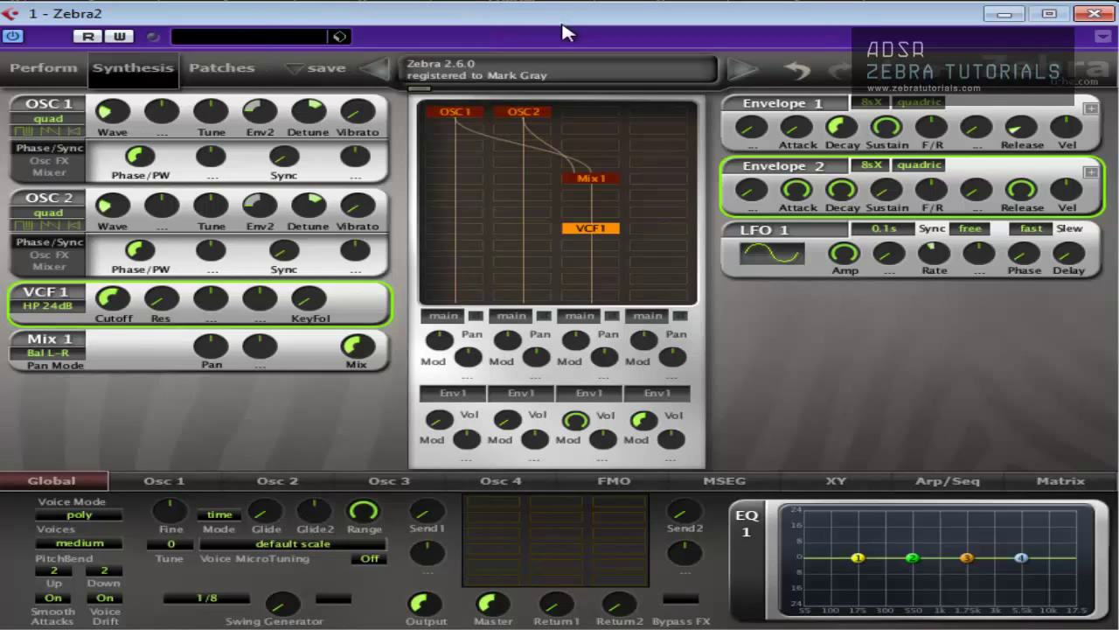
left_click_drag(273, 123, 276, 4)
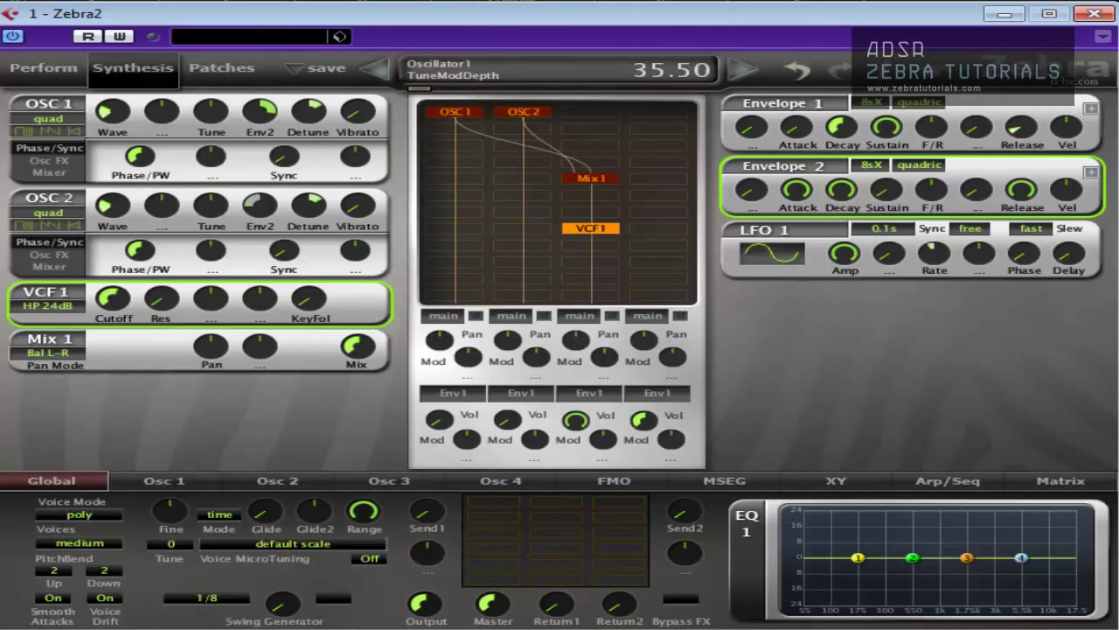
left_click_drag(262, 206, 274, 220)
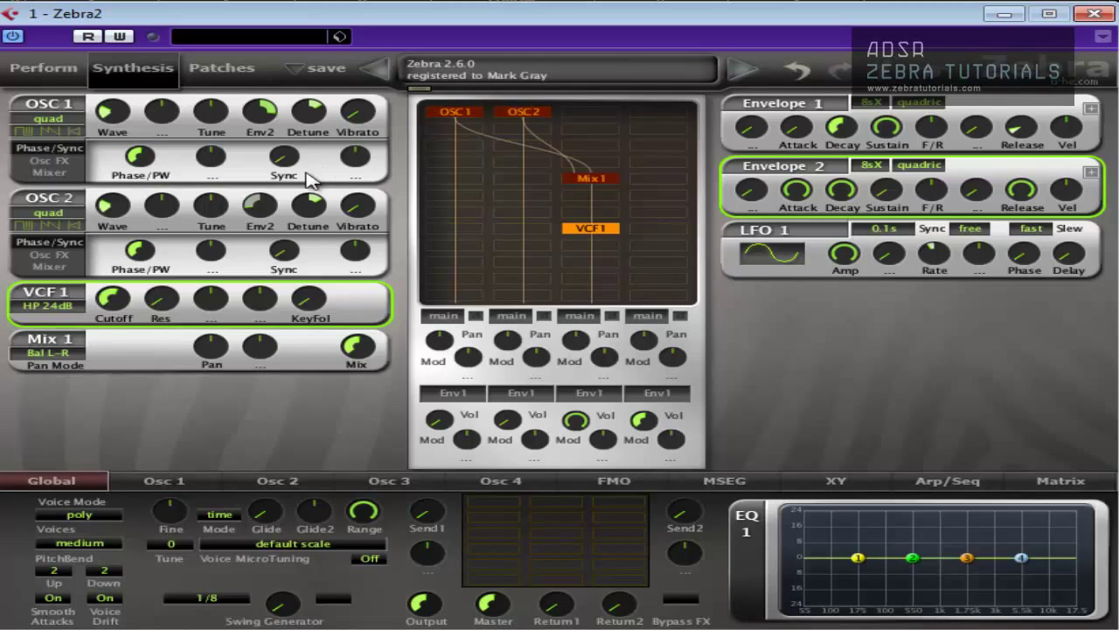
left_click_drag(261, 213, 294, 63)
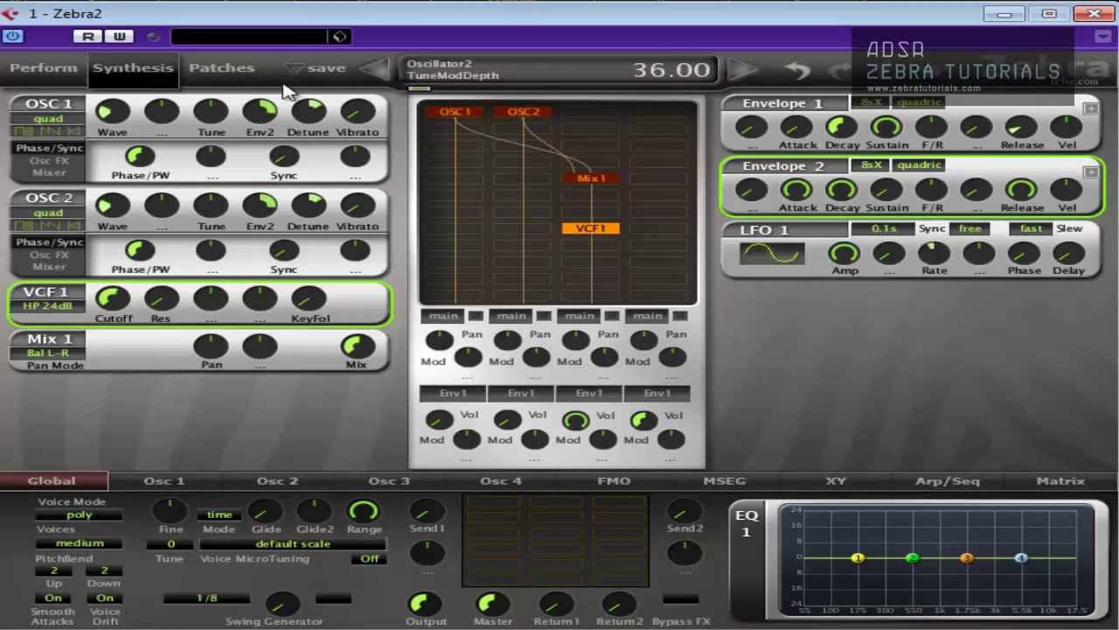
left_click(267, 117)
Make Lfo1 the tune modulation source for both oscillators, with OSC 2's depth at 36.
left_click(266, 118)
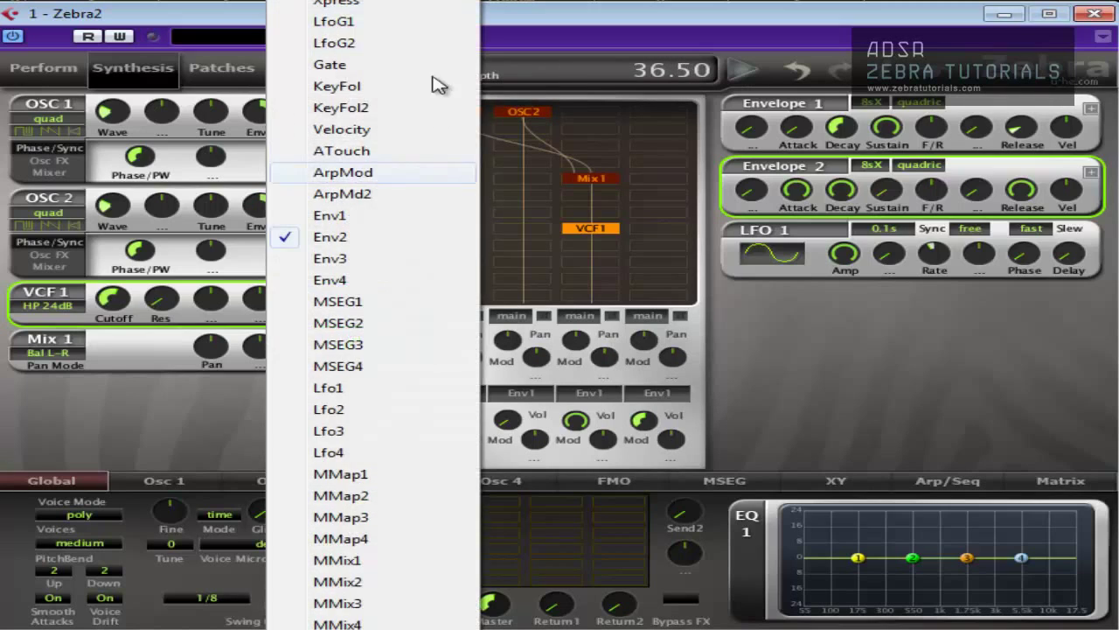
left_click(393, 389)
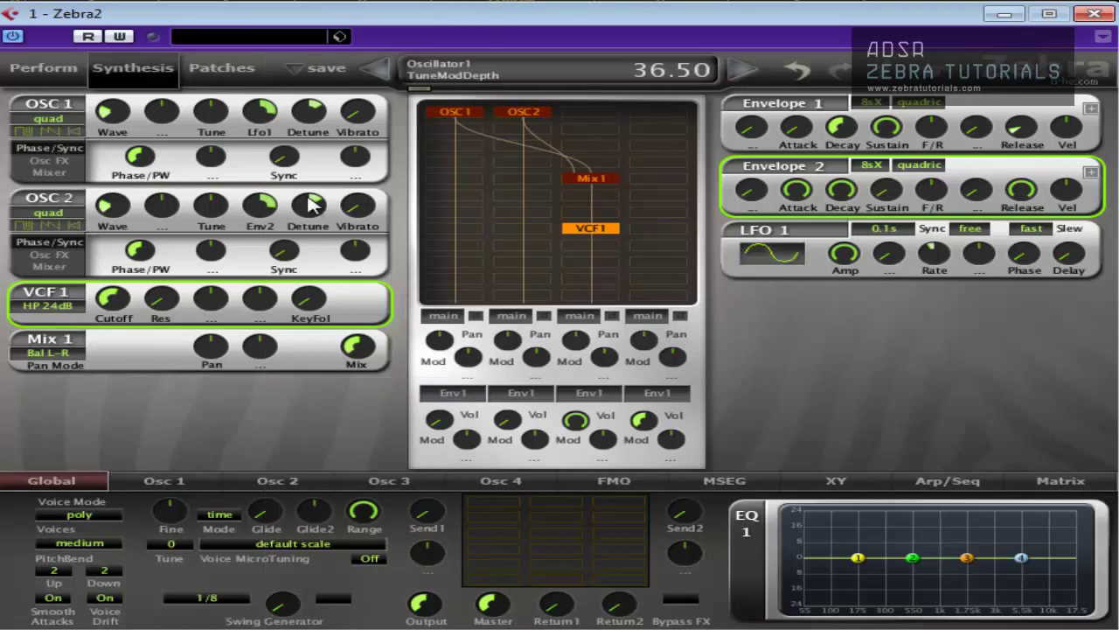
left_click(267, 213)
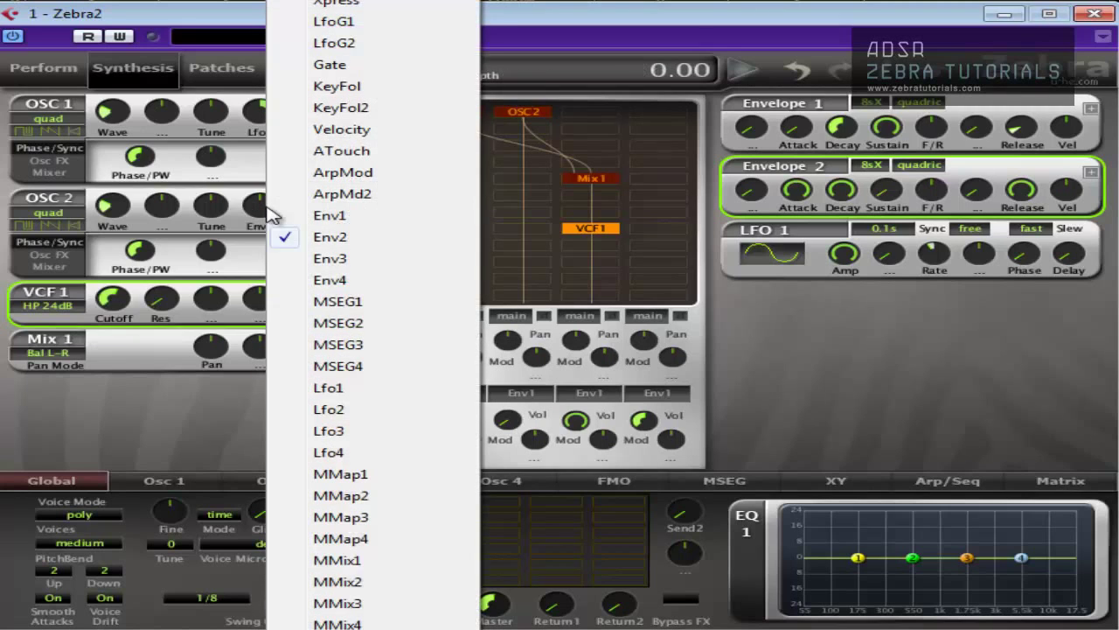
left_click(391, 396)
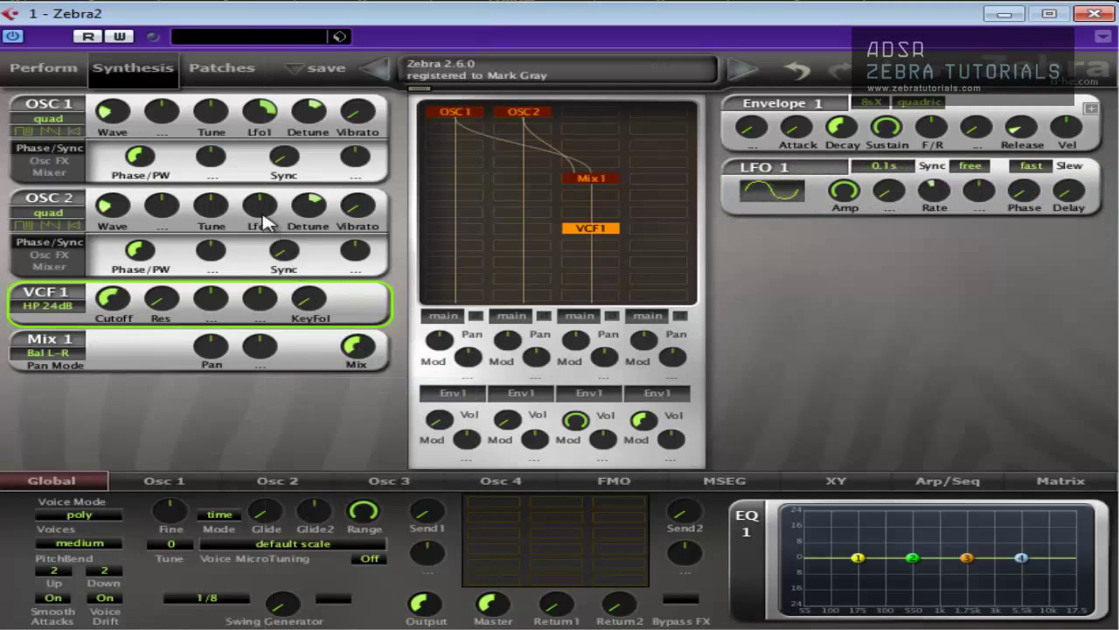
left_click_drag(262, 213, 270, 140)
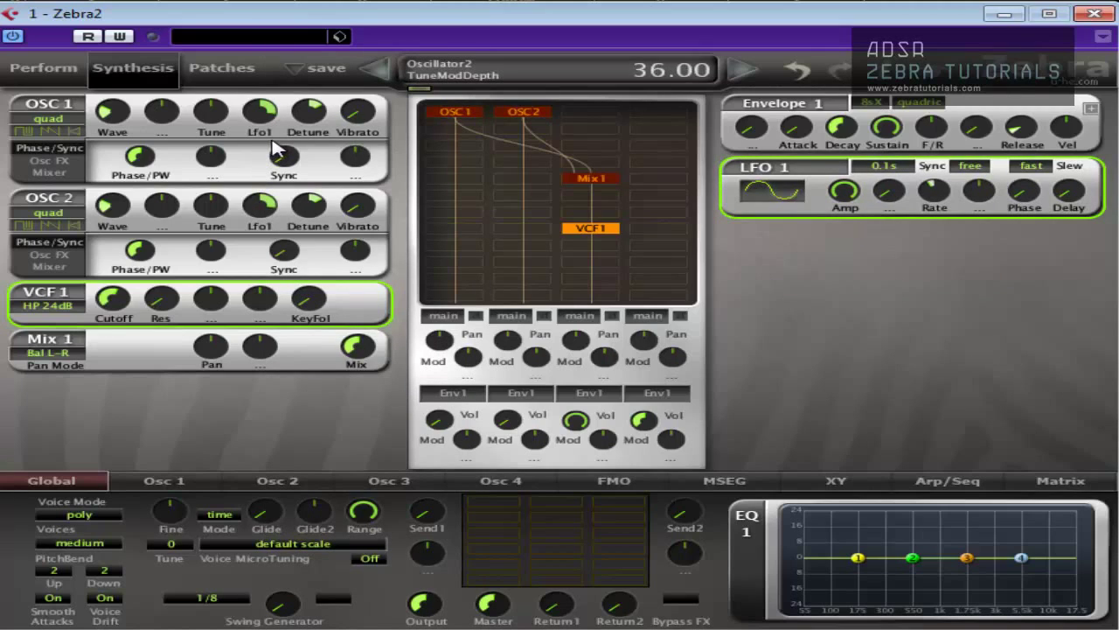
Set LFO 1's sync time to 10s after trying 1s.
left_click(898, 168)
left_click(946, 158)
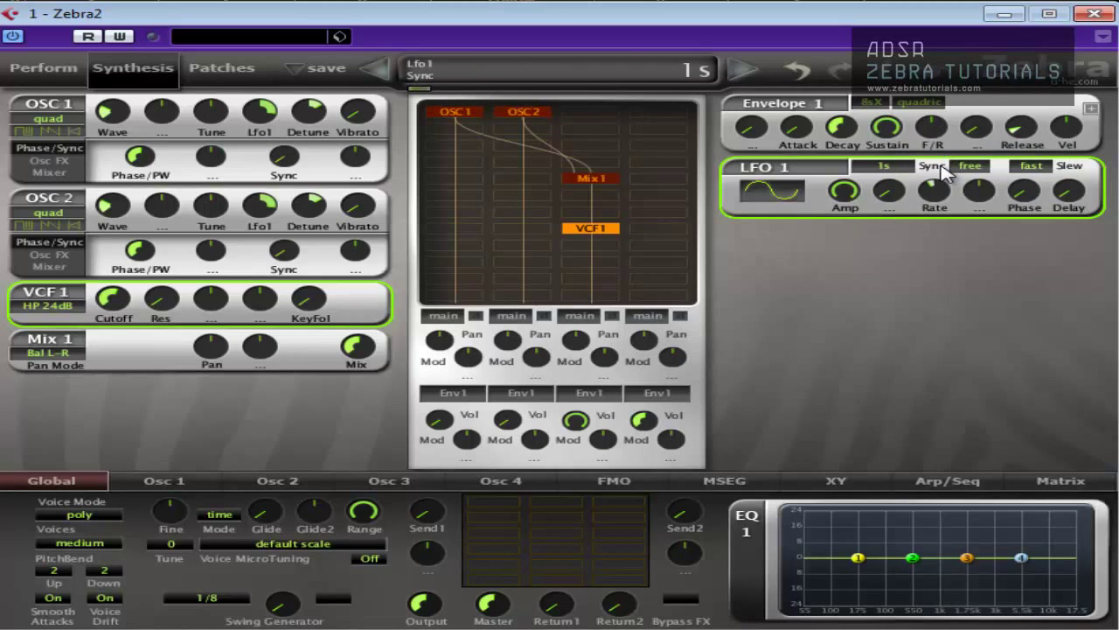
left_click(901, 167)
left_click(929, 184)
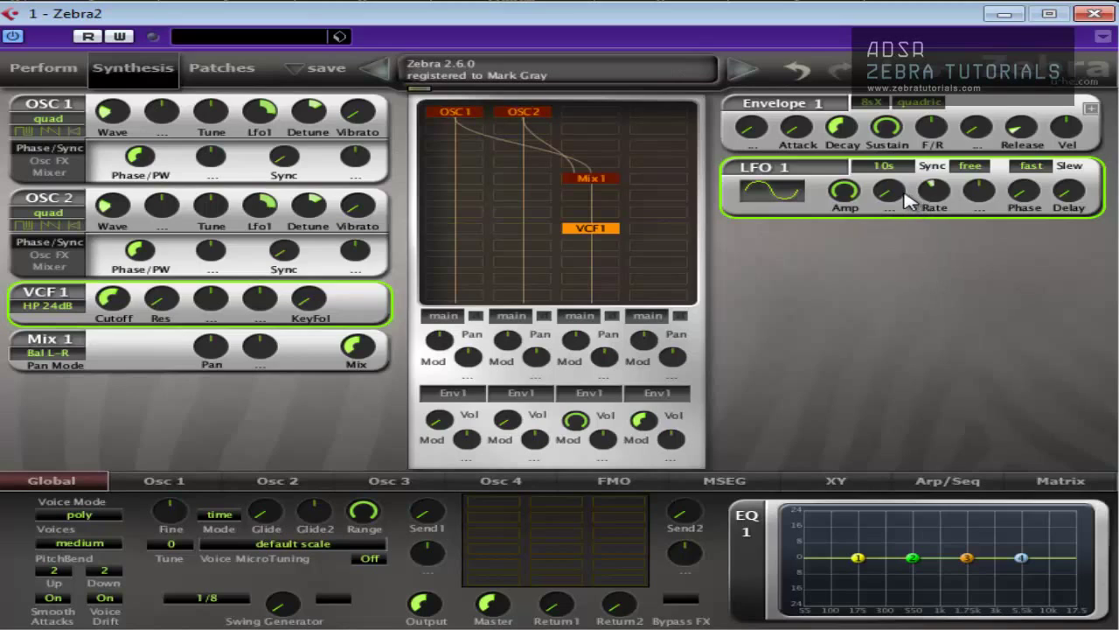
Adjust LFO 1's rate to about 116 and leave it free-running with fast slew.
mouse_move(931, 201)
left_mouse_down()
mouse_move(938, 175)
mouse_move(935, 206)
left_mouse_up()
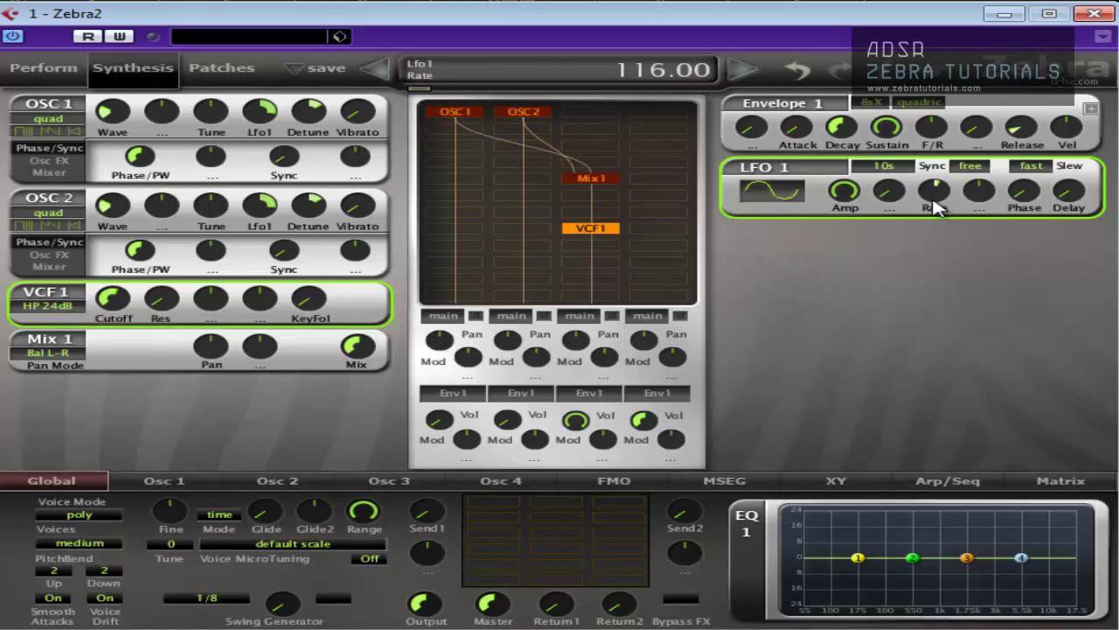
mouse_move(932, 203)
left_mouse_down()
mouse_move(936, 175)
mouse_move(932, 203)
left_mouse_up()
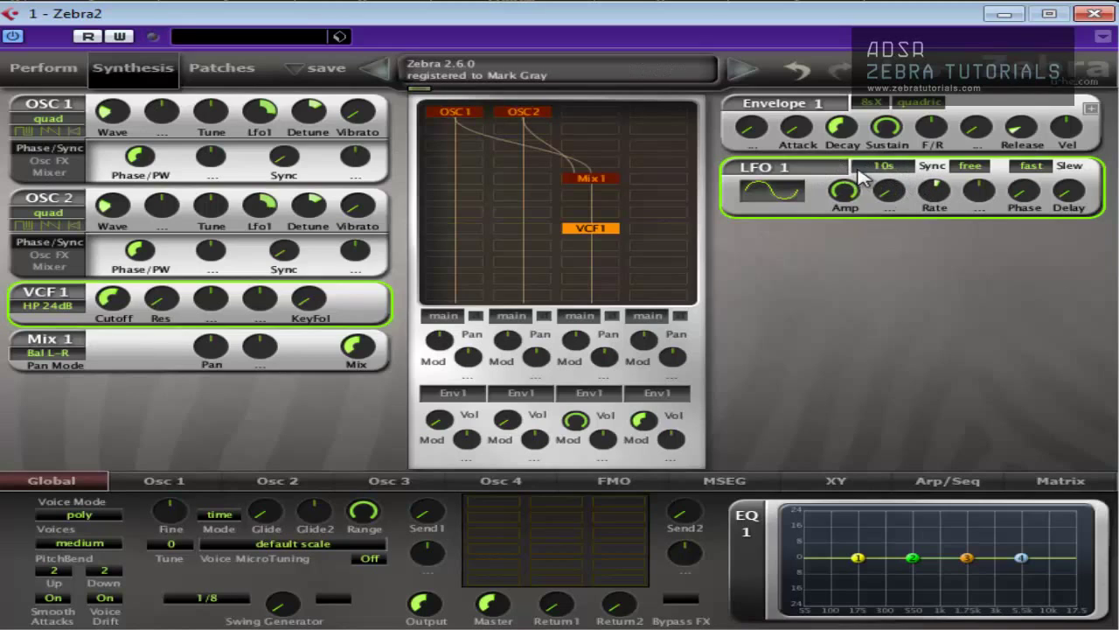
left_click(1028, 170)
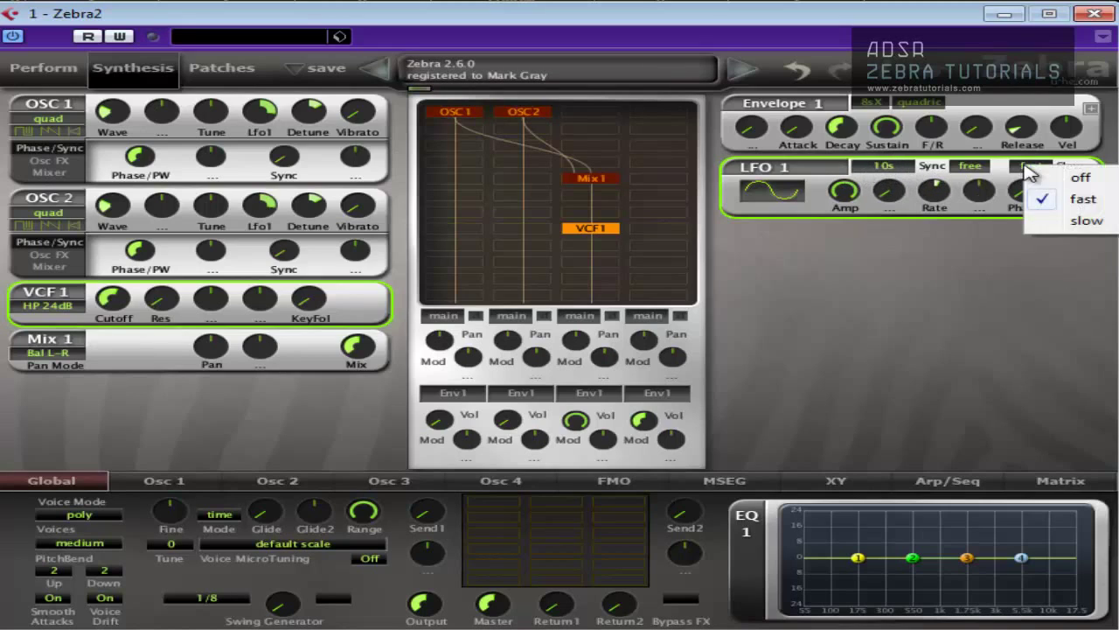
left_click(966, 166)
left_click(937, 177)
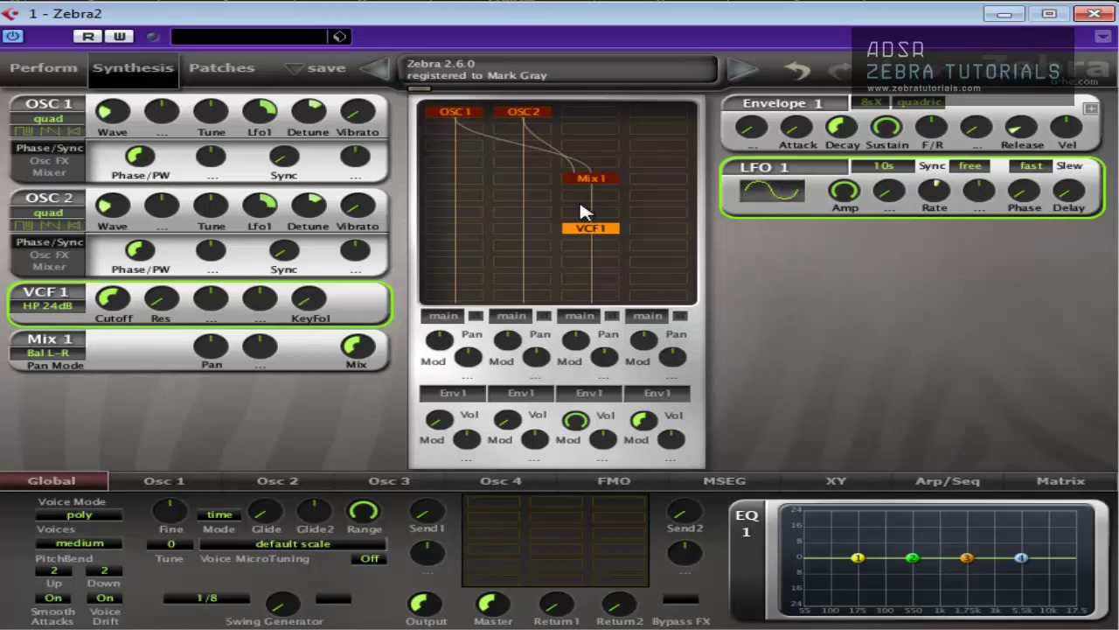
Confirm Lfo1 as OSC 1's tune source and make LFO 1 a triangle wave.
left_click(262, 129)
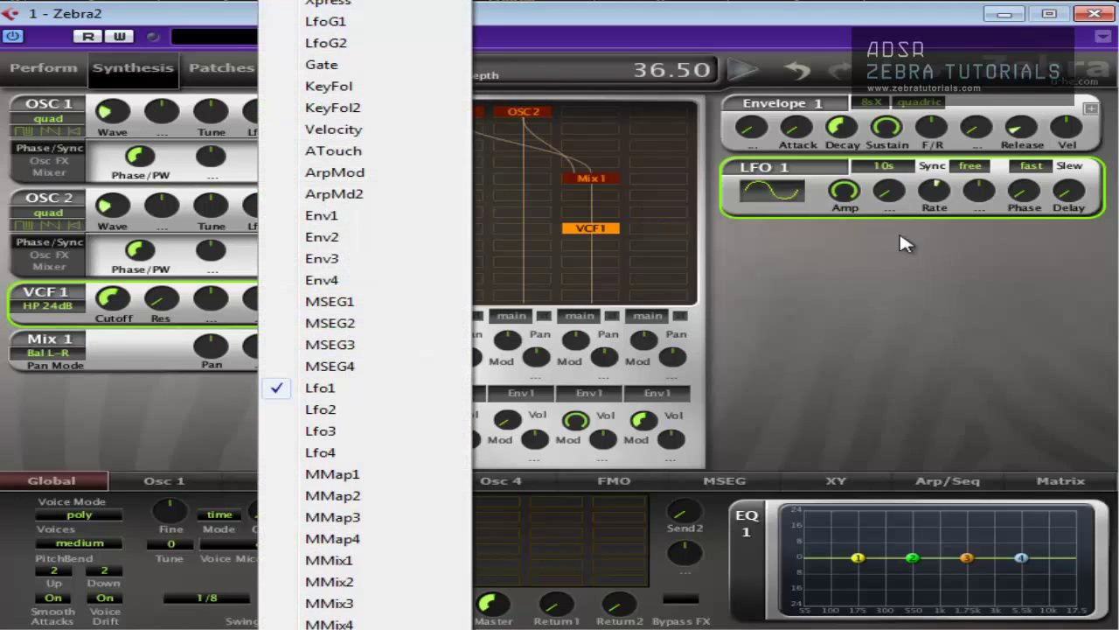
left_click(796, 231)
left_click(771, 190)
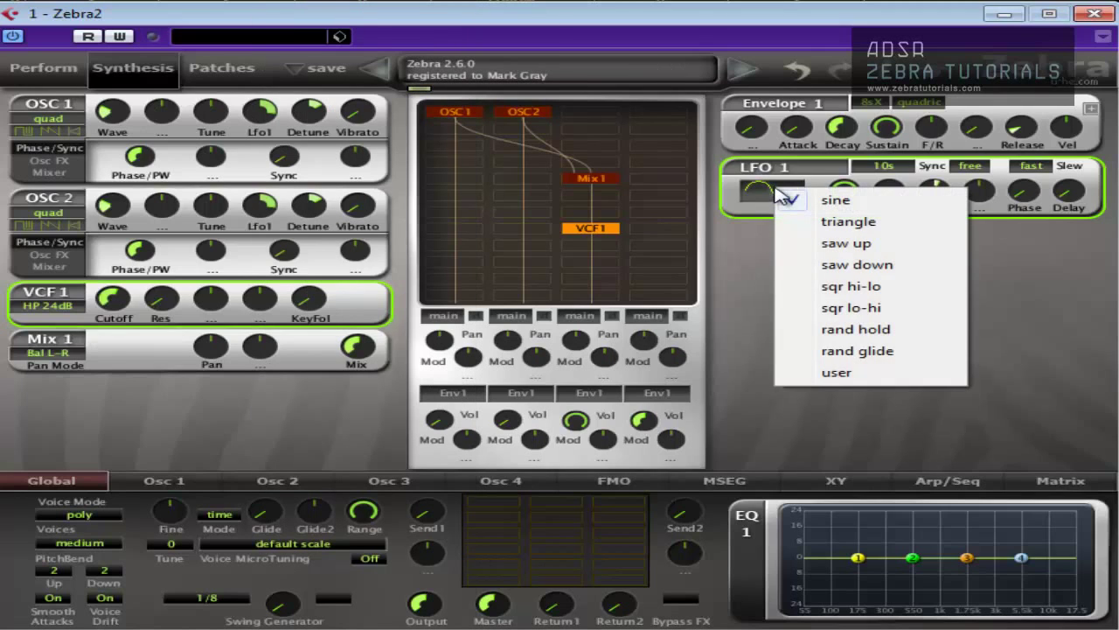
left_click(852, 220)
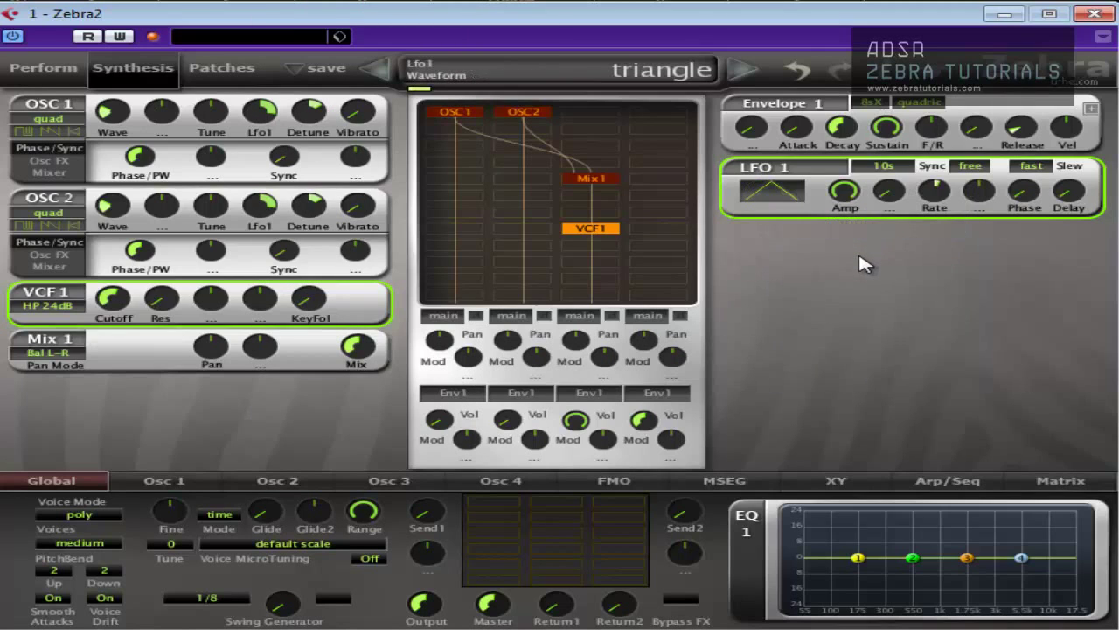
Try LFO 1 sync rates 1/16, 1/32 and 1/64, then return it to 10s.
mouse_move(938, 201)
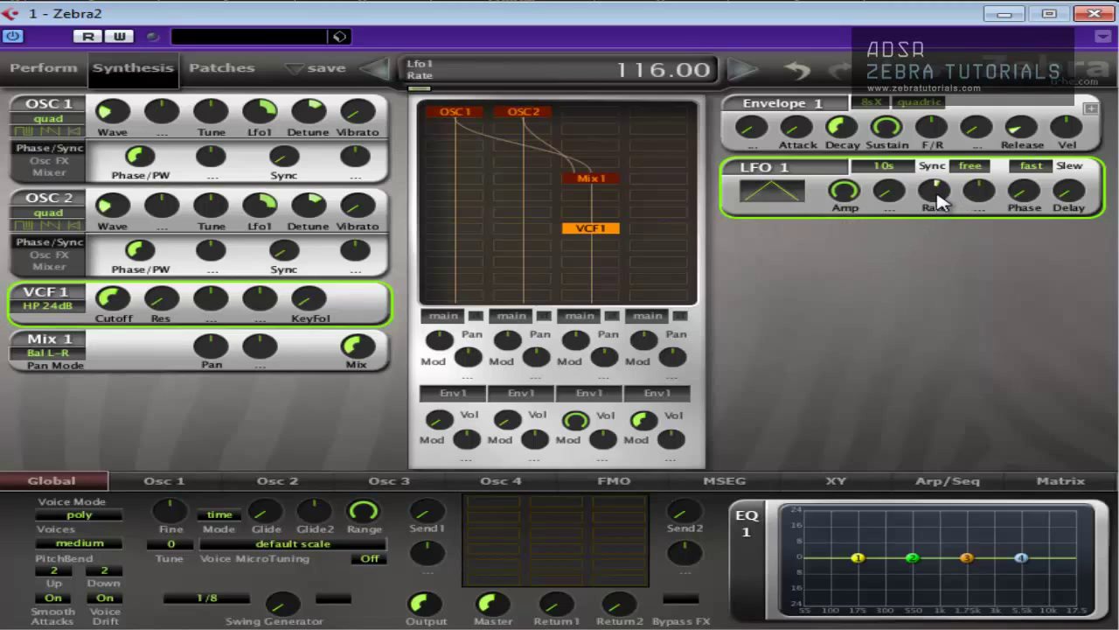
left_click(883, 166)
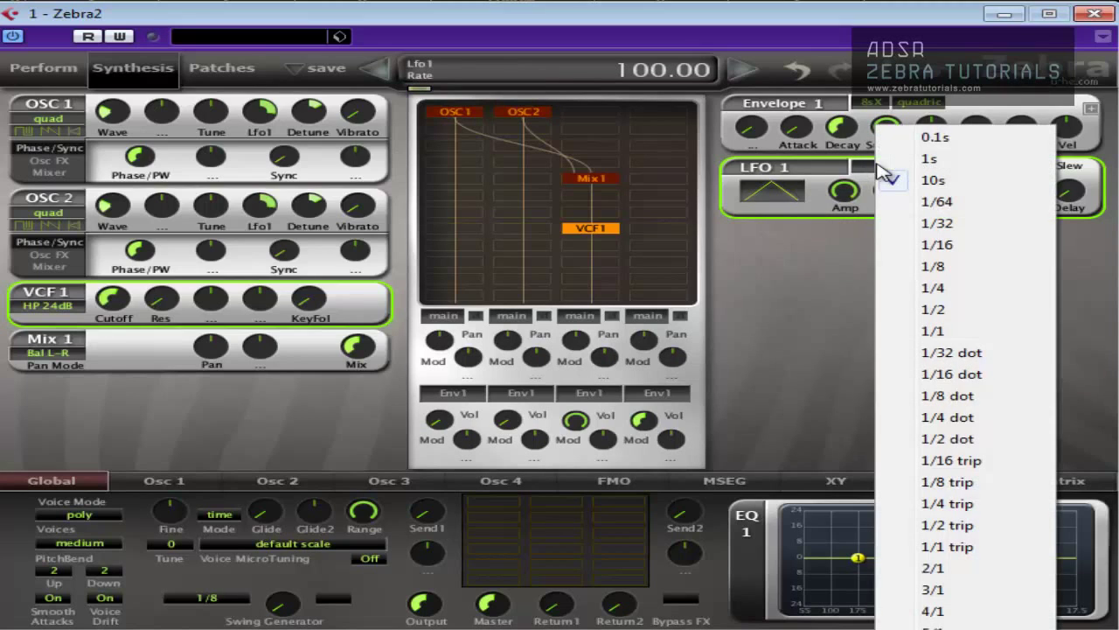
left_click(969, 244)
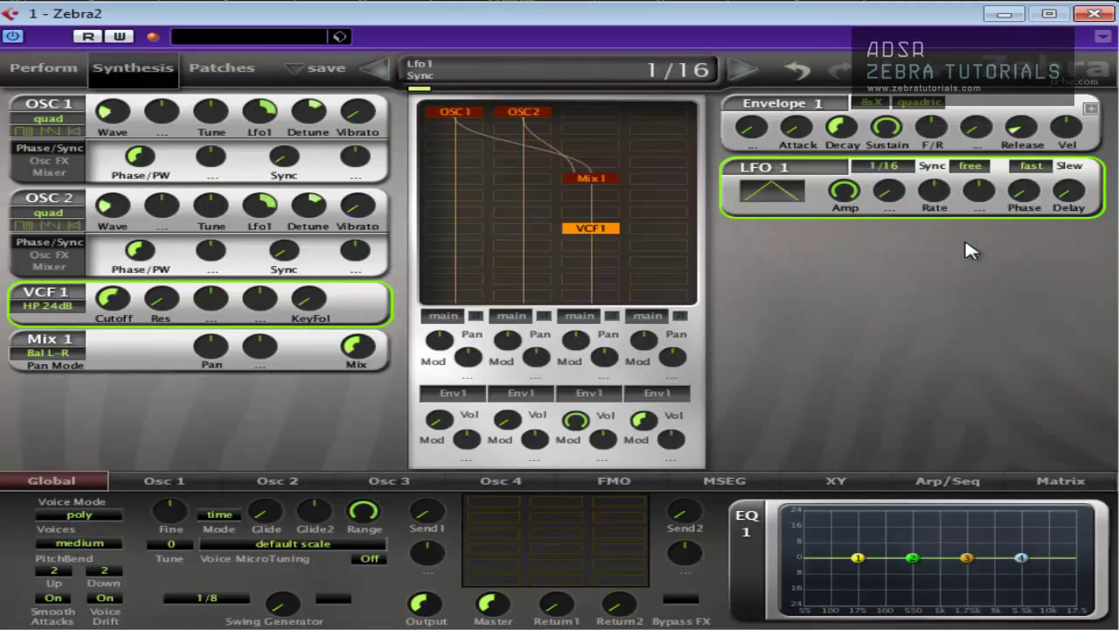
left_click(900, 168)
left_click(944, 229)
left_click(906, 173)
left_click(934, 210)
left_click(901, 171)
left_click(934, 183)
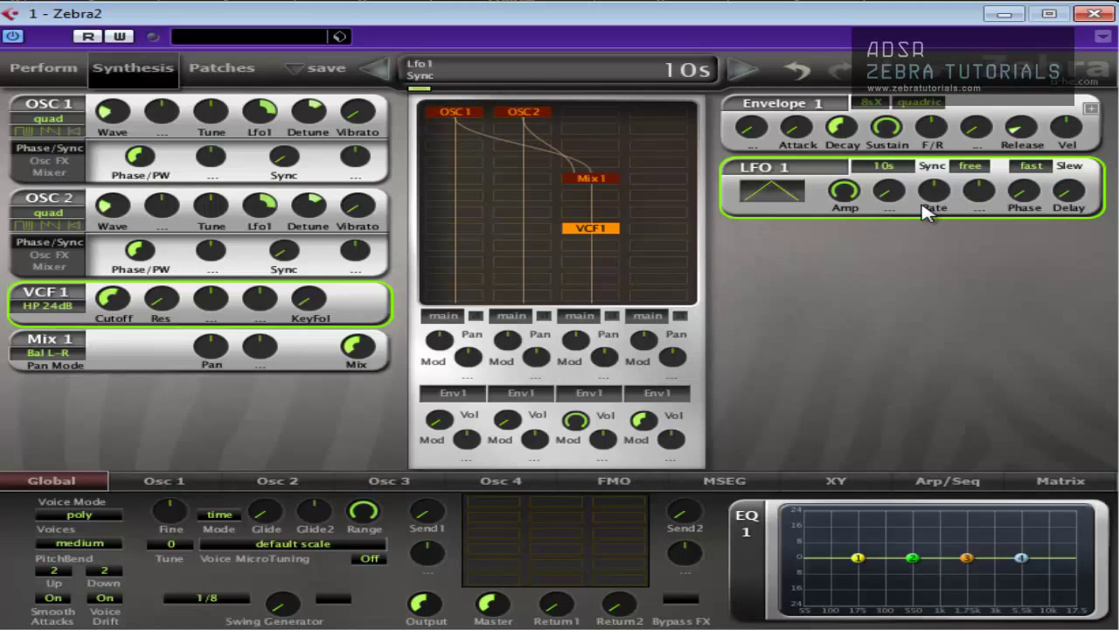
Switch both oscillators' tune modulation source to the global LFO LfoG1.
left_click(268, 122)
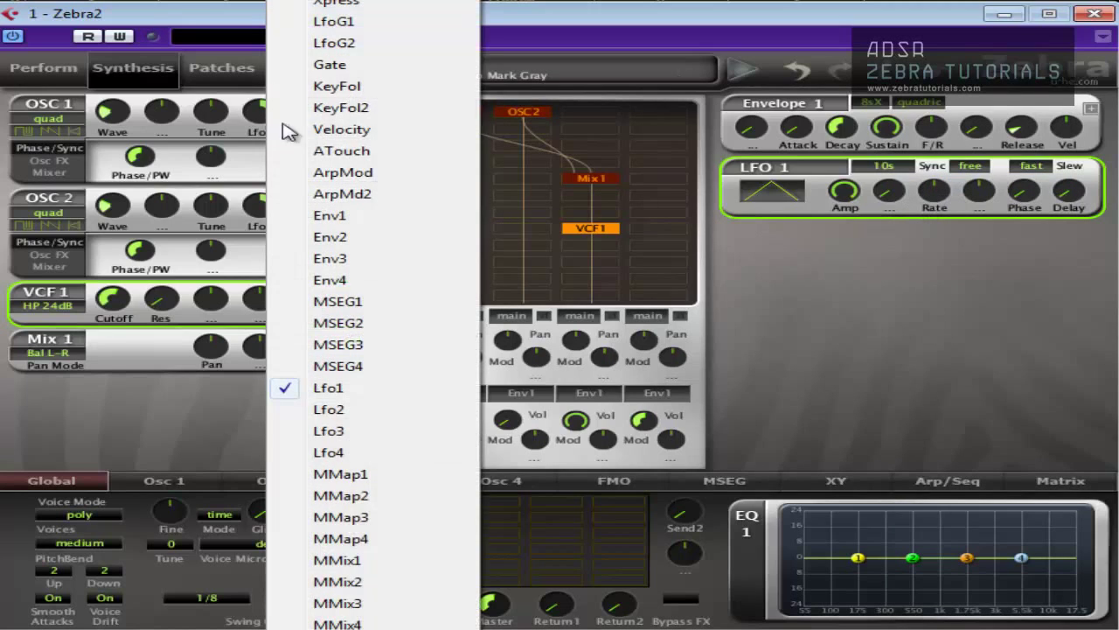
left_click(382, 24)
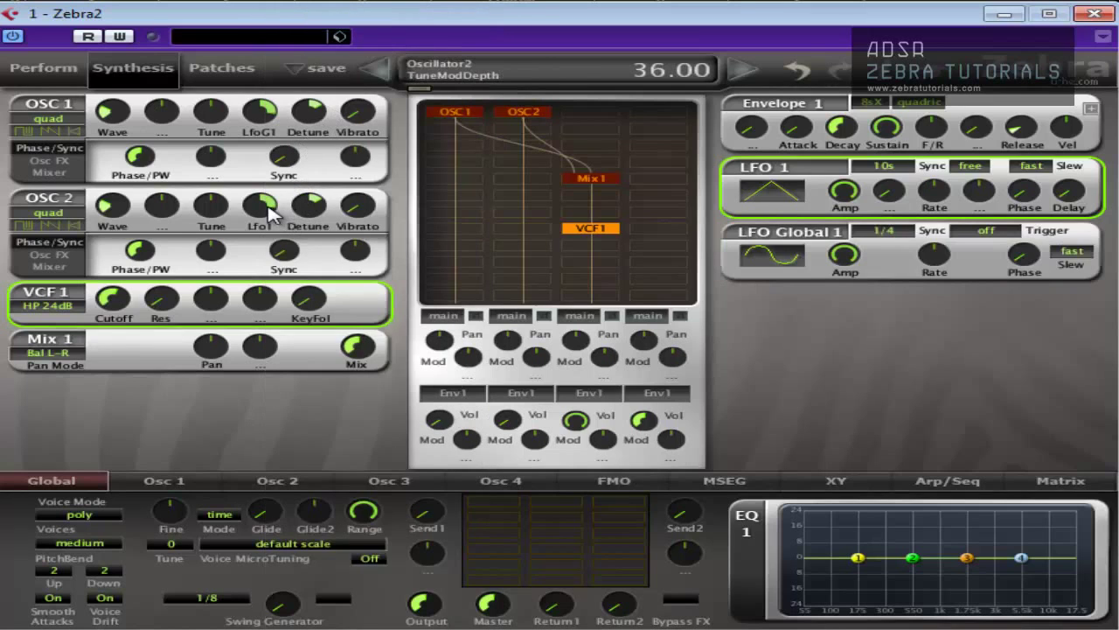
left_click(270, 210)
left_click(385, 23)
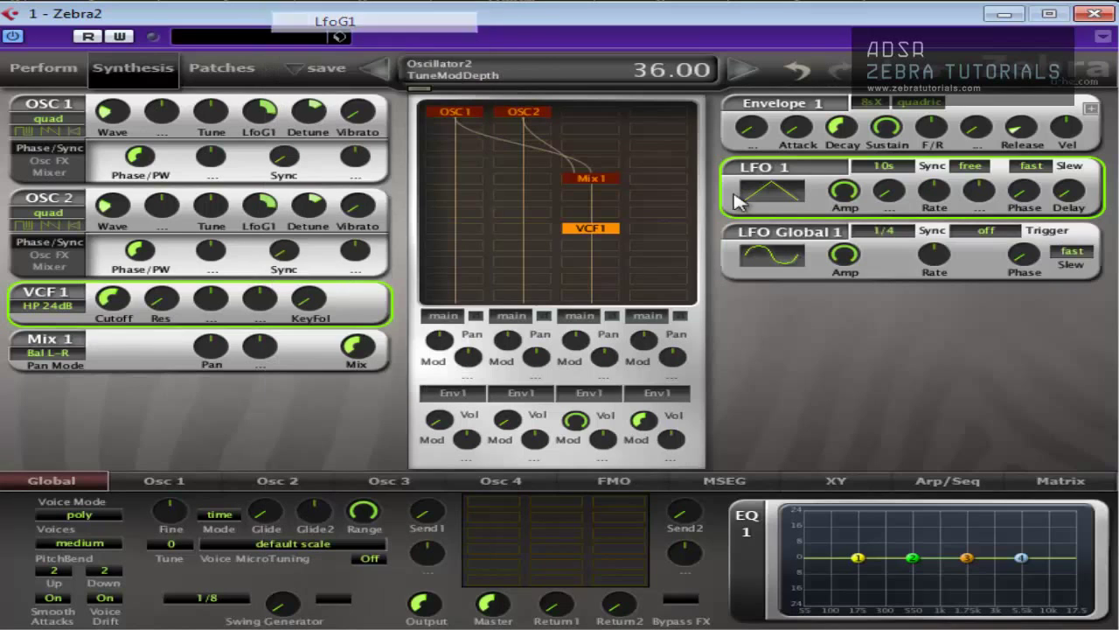
Set LFO Global 1 to restart each bar with a 10s rate.
left_click(1010, 235)
left_click(1049, 29)
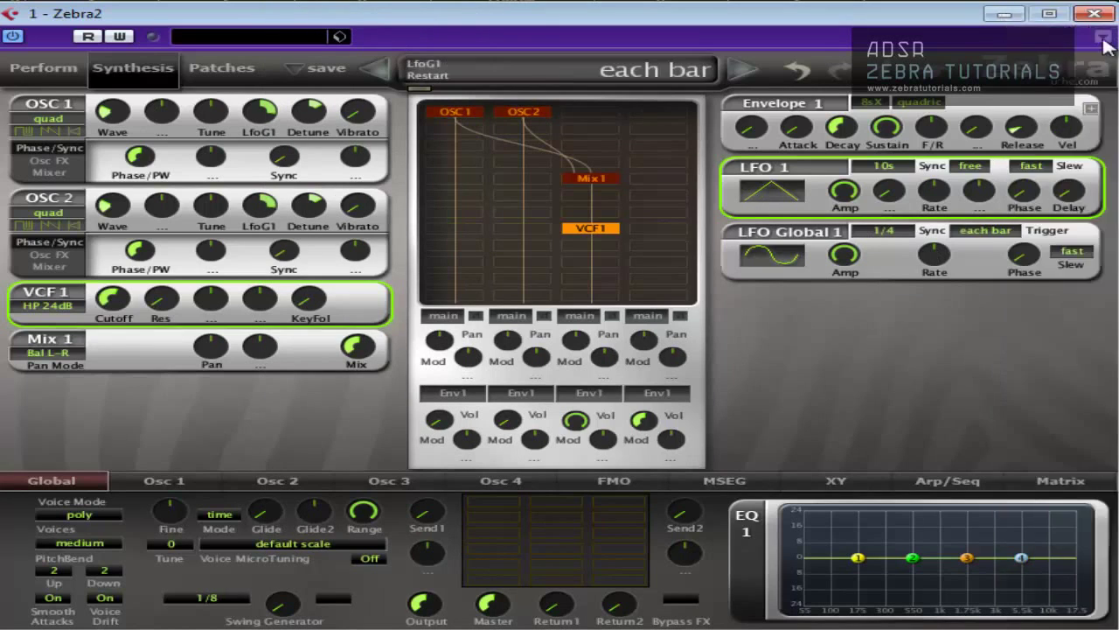
left_click(988, 233)
left_click(928, 280)
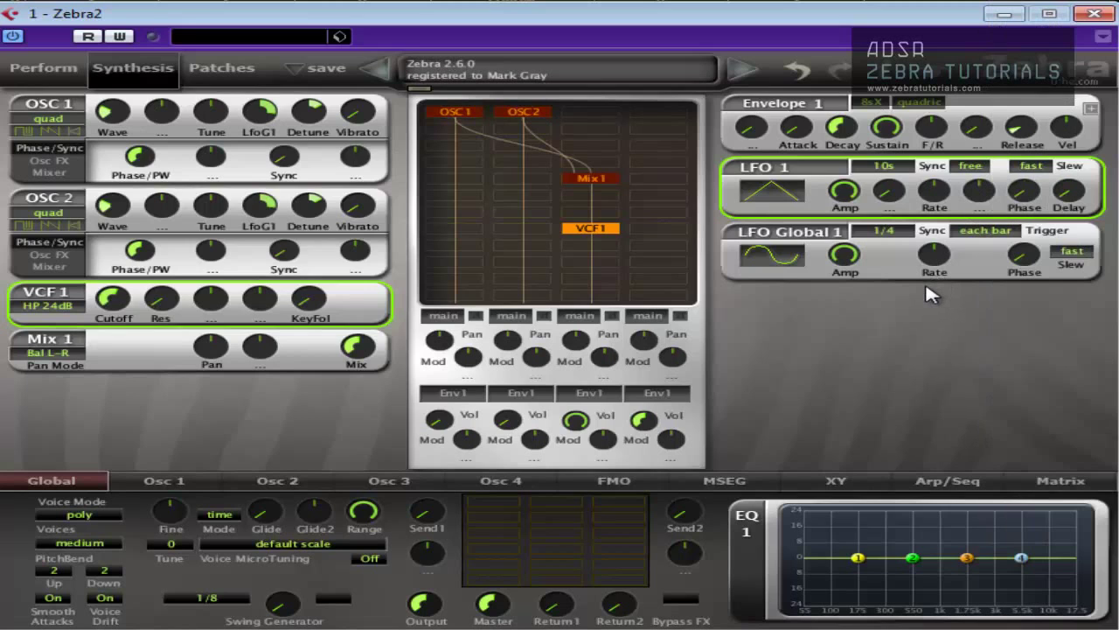
left_click(896, 238)
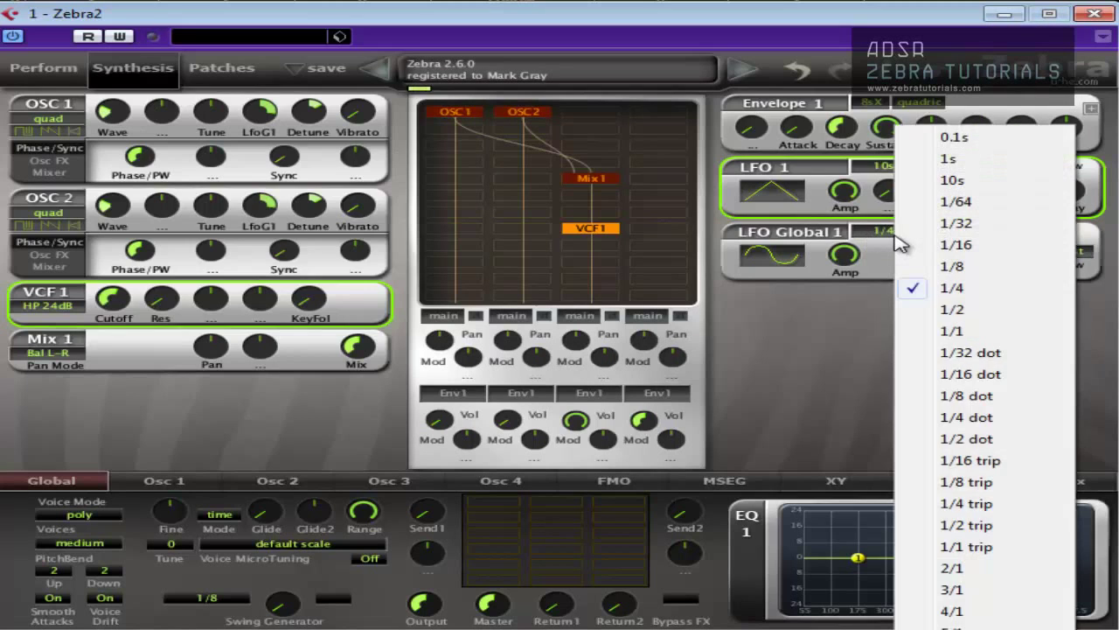
left_click(952, 180)
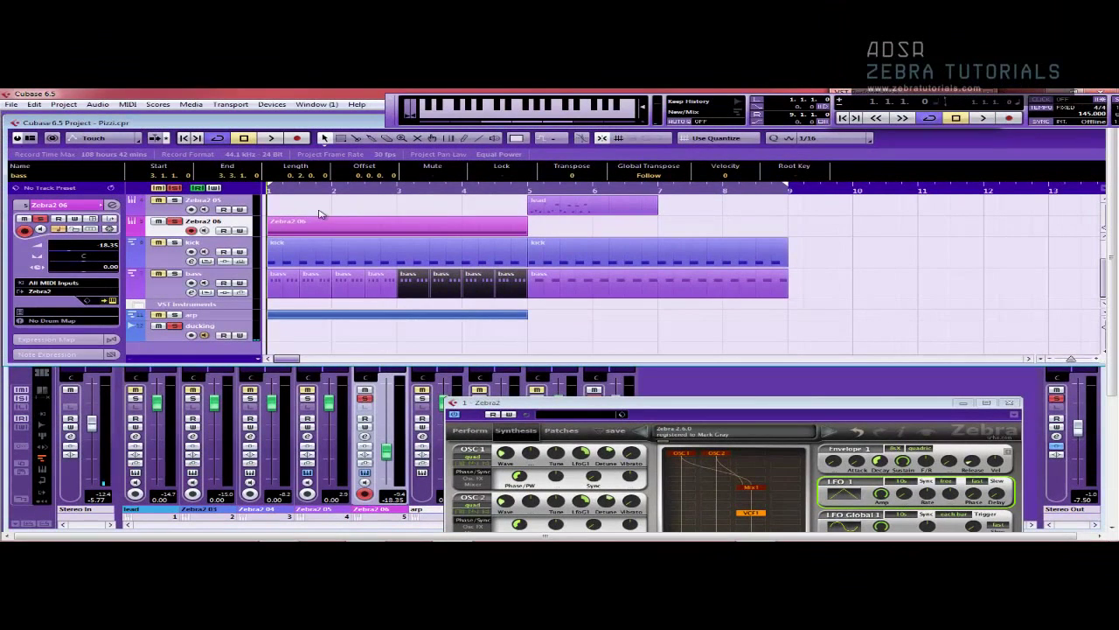
Play the Zebra2 06 part to hear the riser, then stop.
left_click(297, 226)
key("space")
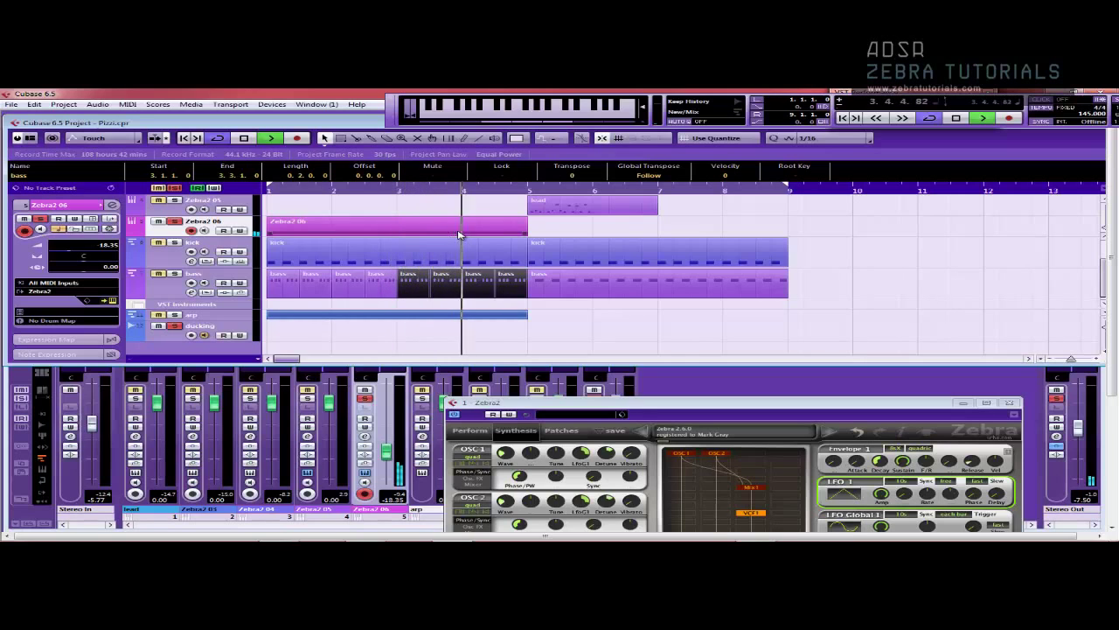
key("space")
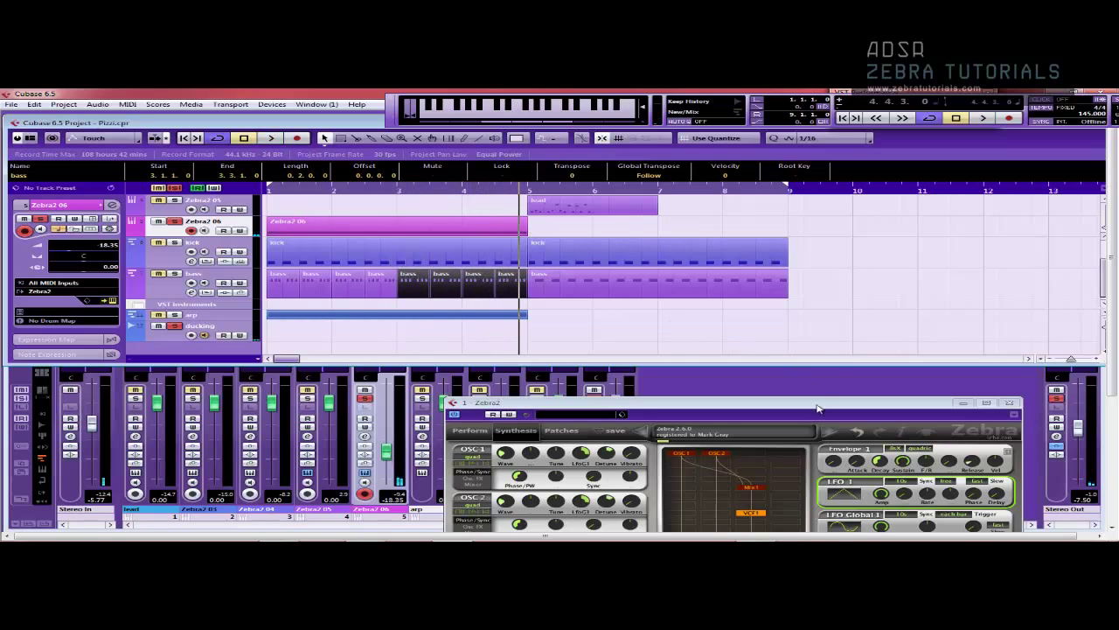
Set LFO Global 1 to restart every 4 bars.
left_click_drag(816, 408, 895, 220)
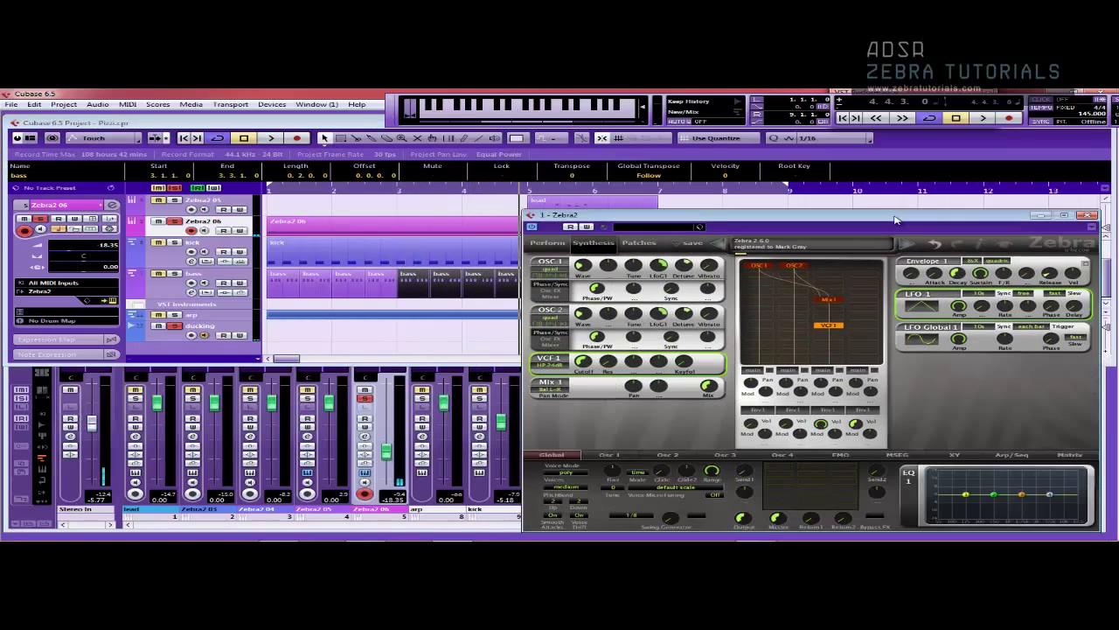
left_click(1039, 327)
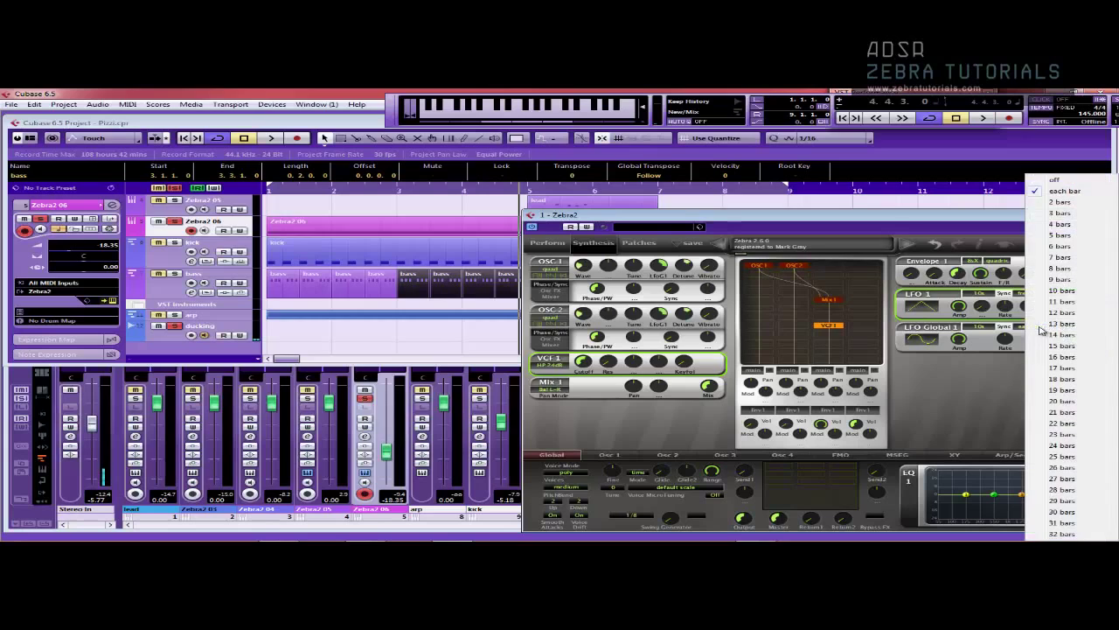
left_click(1060, 224)
Play the Zebra2 06 part again from bar 1 and stop it.
left_click_drag(787, 216, 630, 348)
left_click(316, 229)
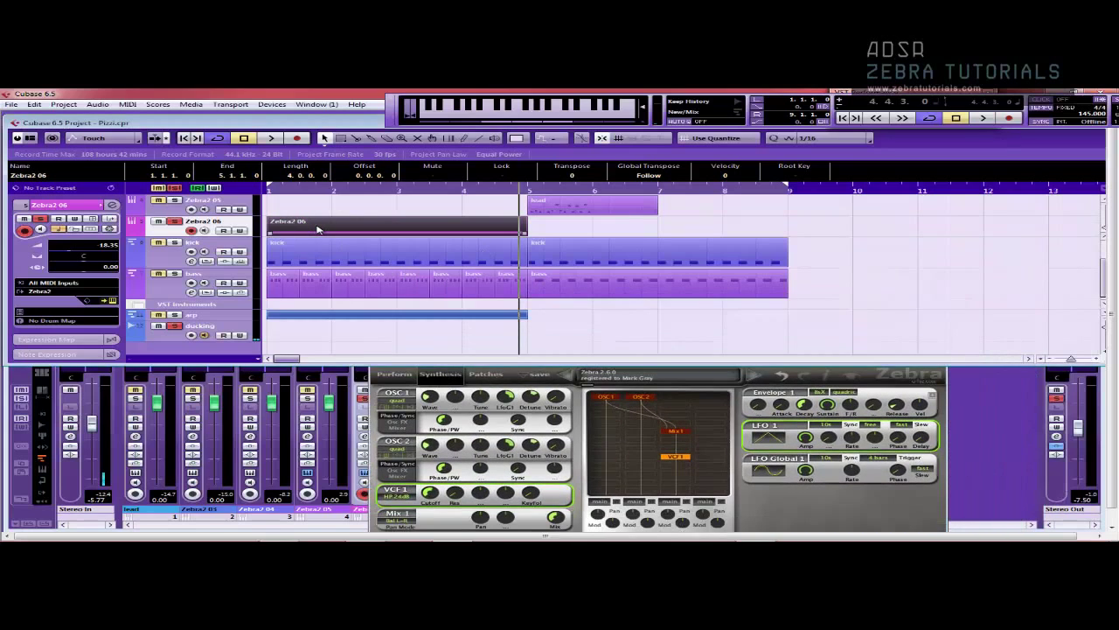
key("space")
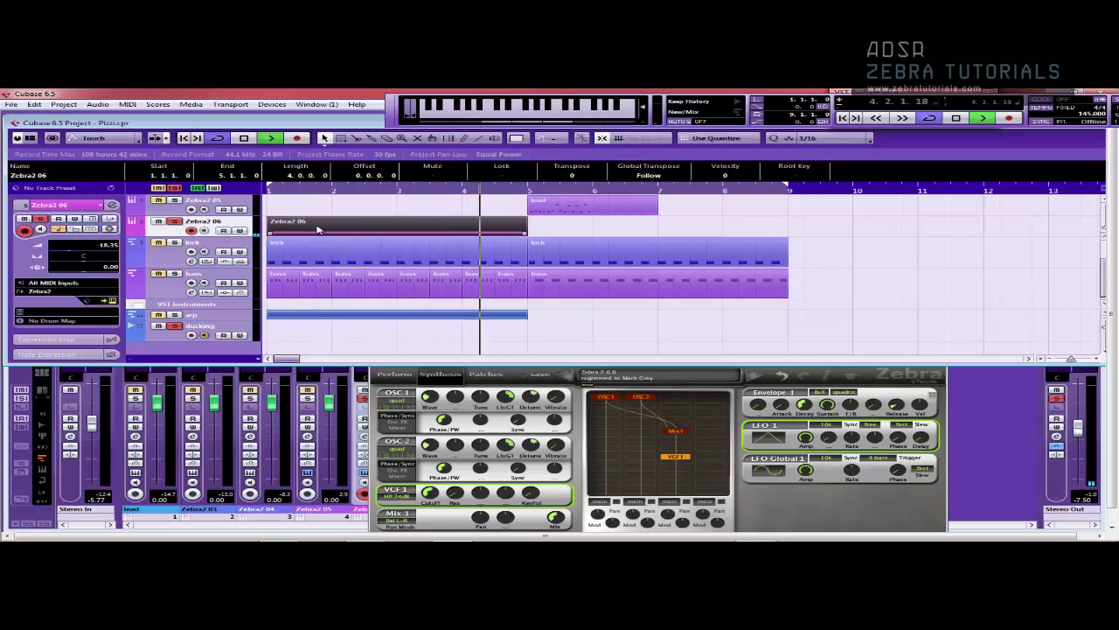
key("space")
Switch LFO 1's waveform back to a sine wave.
left_click(845, 491)
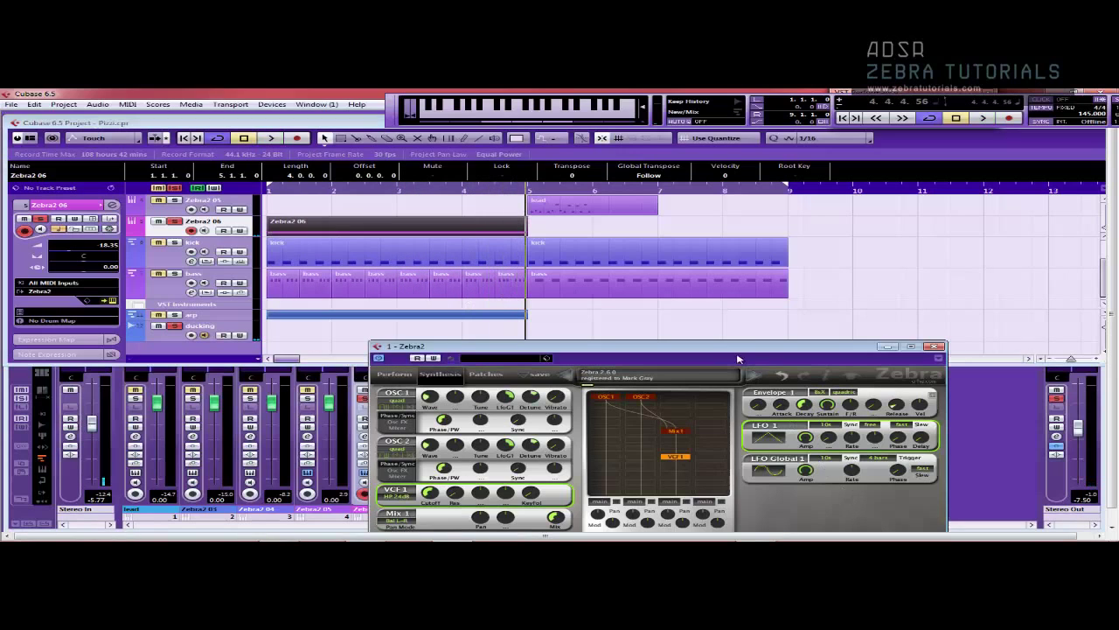
left_click(773, 439)
left_click(788, 442)
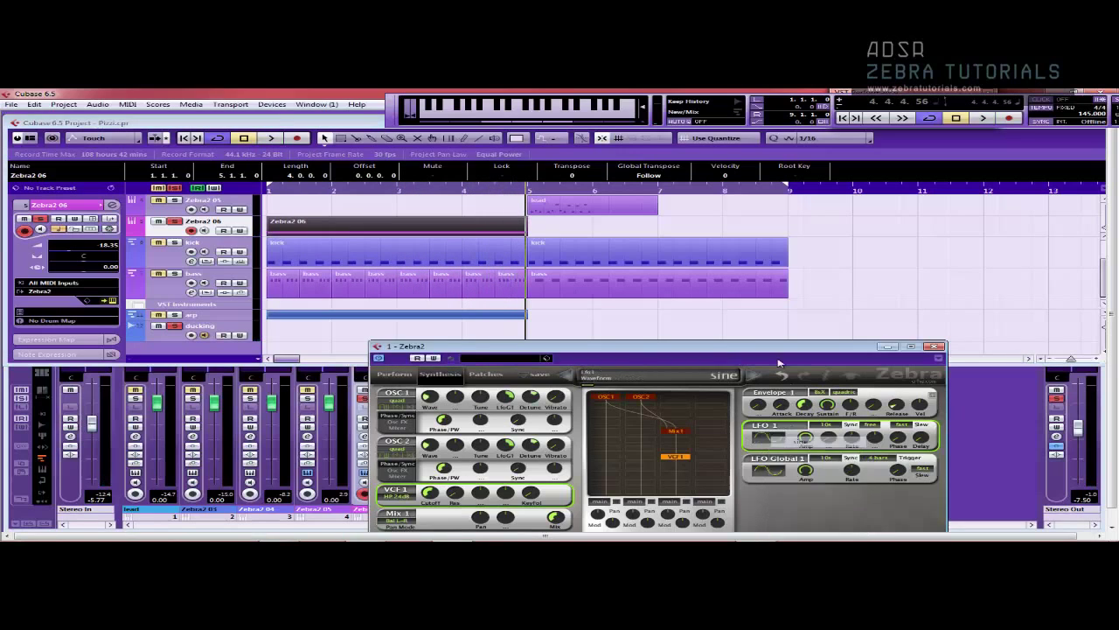
left_click_drag(713, 348, 644, 167)
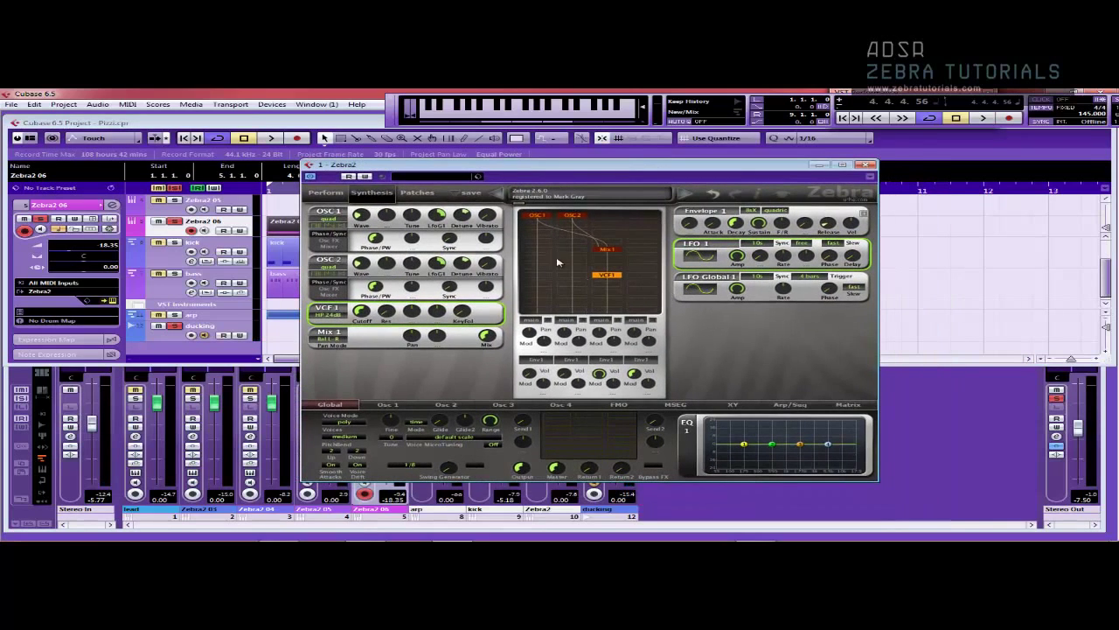
Change both oscillators' tune modulation source from LfoG1 to Env1.
left_click(440, 218)
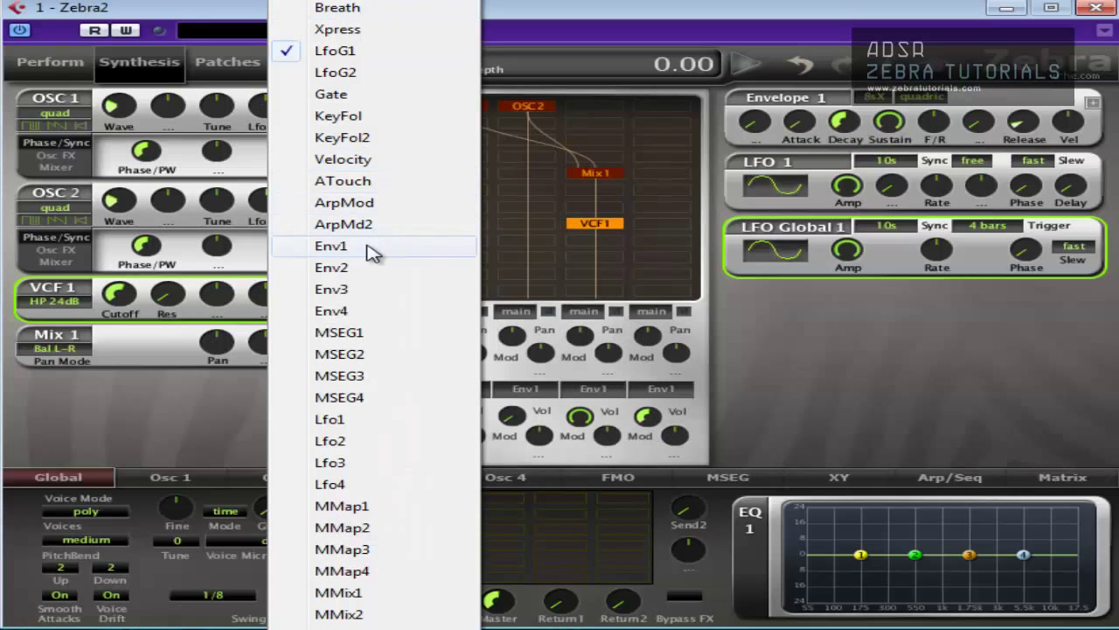
left_click(476, 286)
left_click(270, 222)
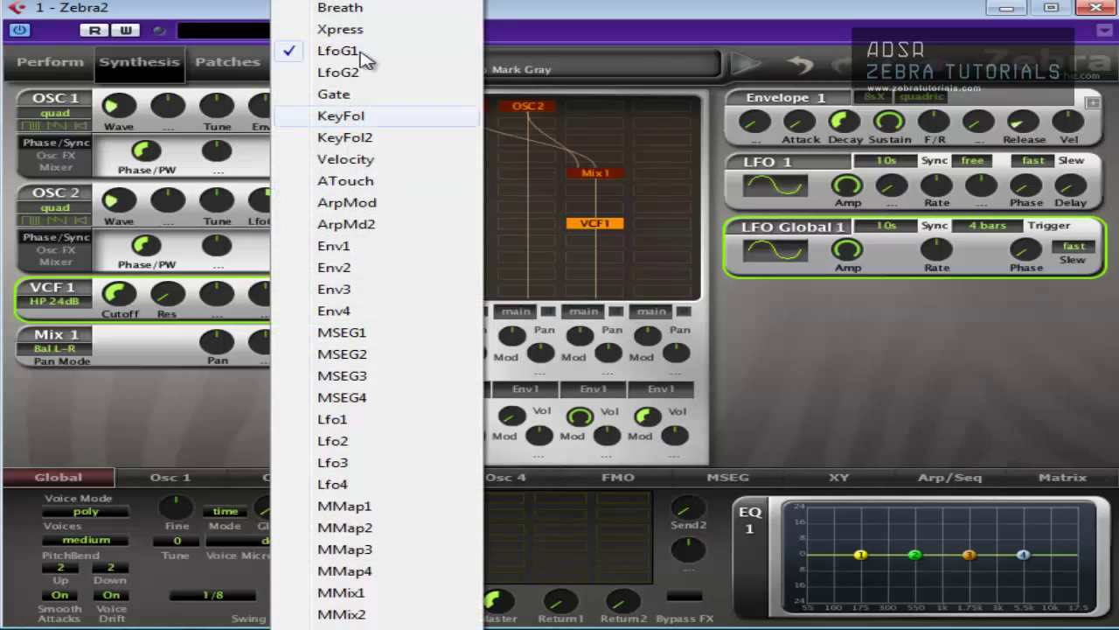
left_click(364, 248)
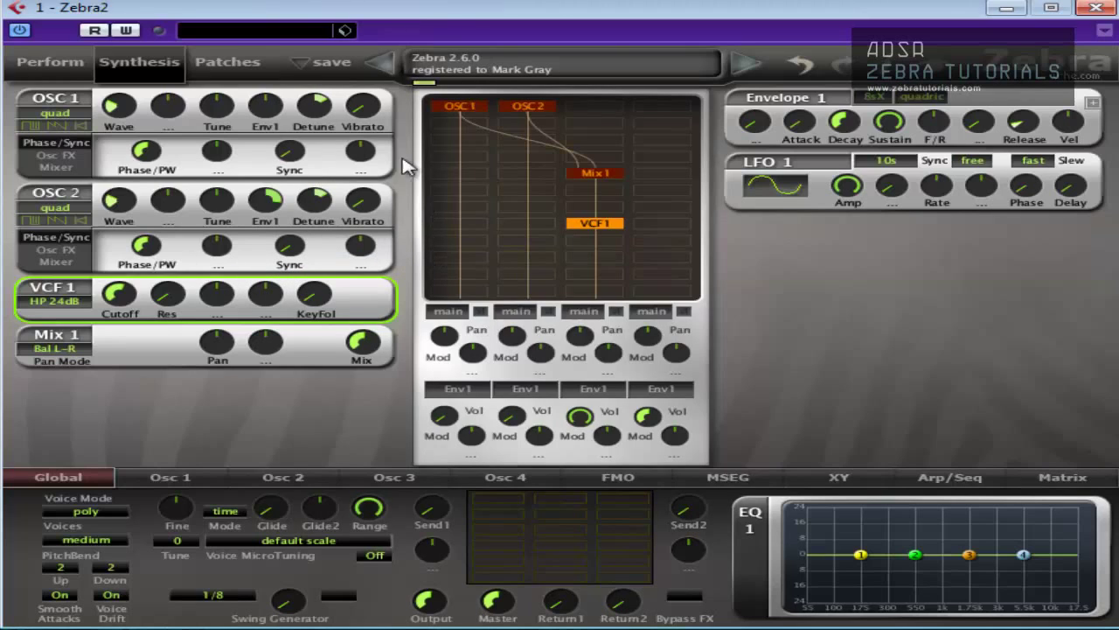
Set Env1 depths (OSC 1 at 33.50) and tune OSC 1 to 12, OSC 2 to 8.5.
mouse_move(266, 98)
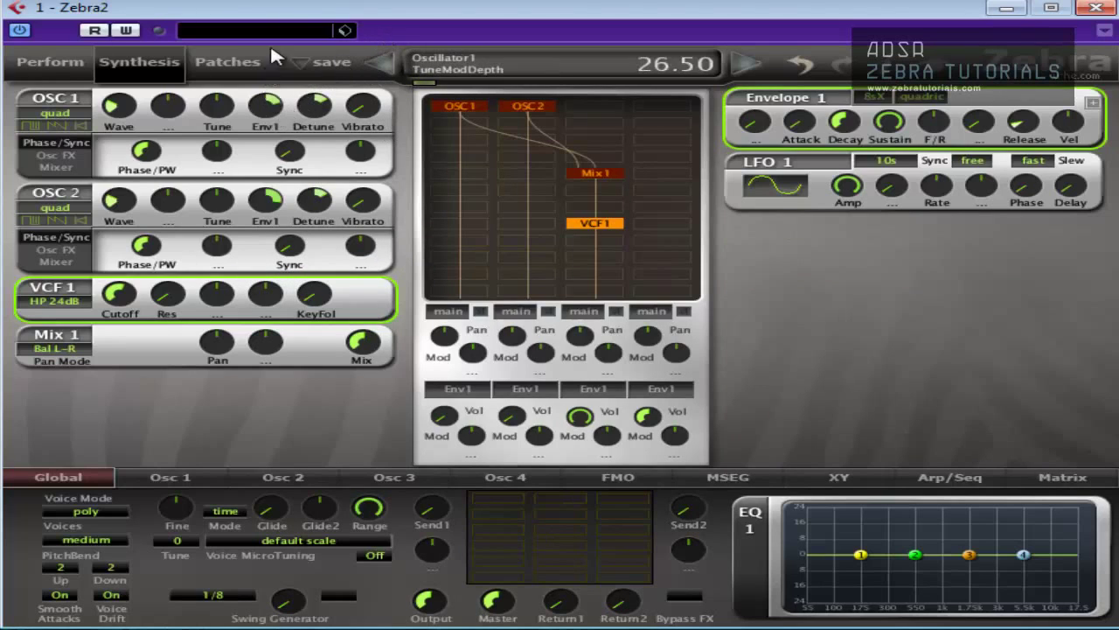
mouse_move(265, 200)
left_mouse_down()
mouse_move(251, 213)
mouse_move(267, 192)
left_mouse_up()
left_click_drag(265, 107, 261, 144)
left_click_drag(219, 107, 223, 120)
left_click_drag(216, 208, 222, 182)
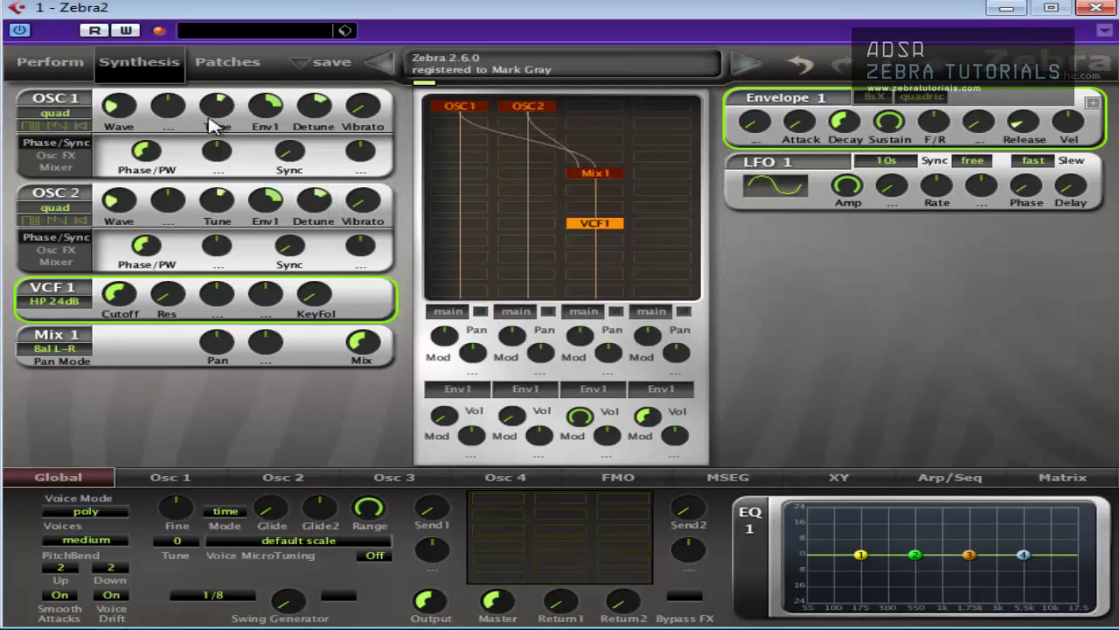
Switch both oscillators' tune modulation to Env2, then un-maximize Zebra2 and move it lower right.
left_click(261, 118)
left_click(366, 289)
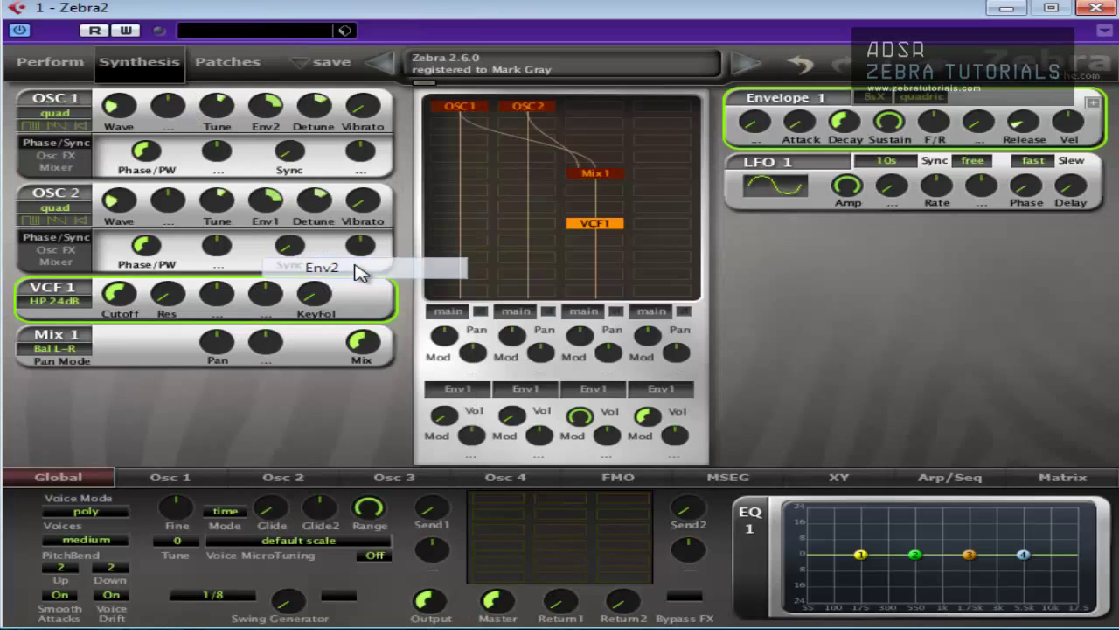
left_click(271, 214)
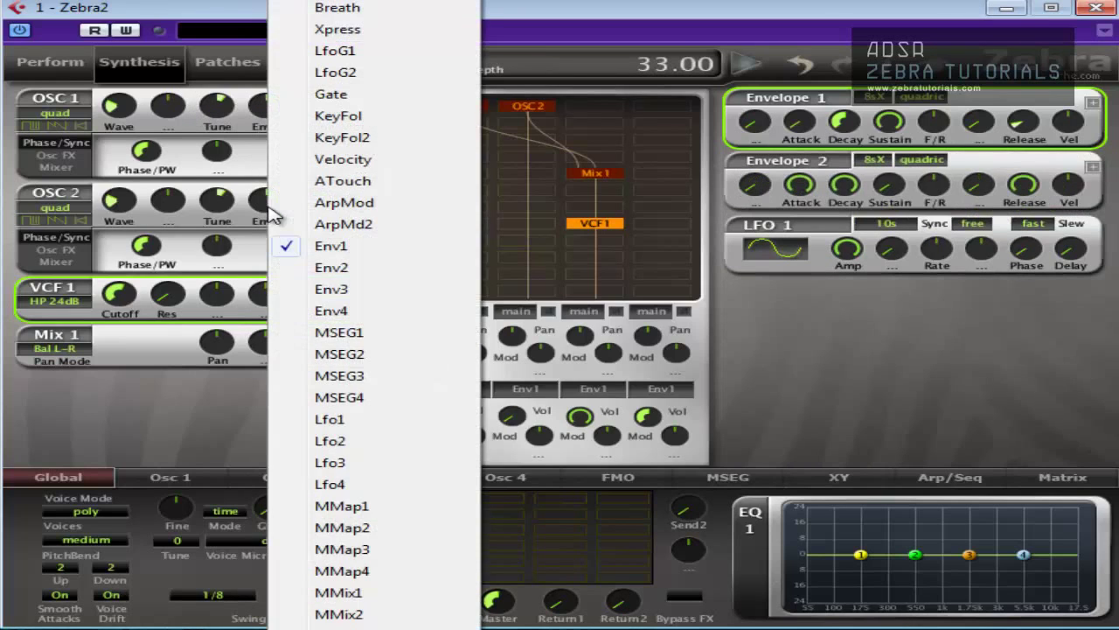
left_click(334, 267)
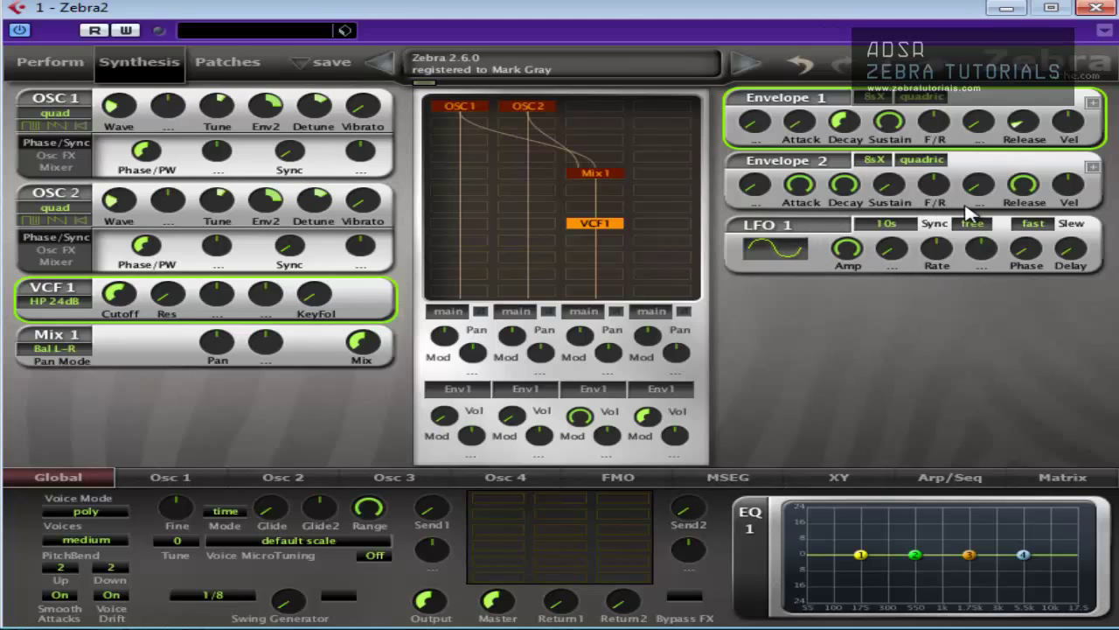
double_click(542, 13)
left_click_drag(1058, 252, 556, 300)
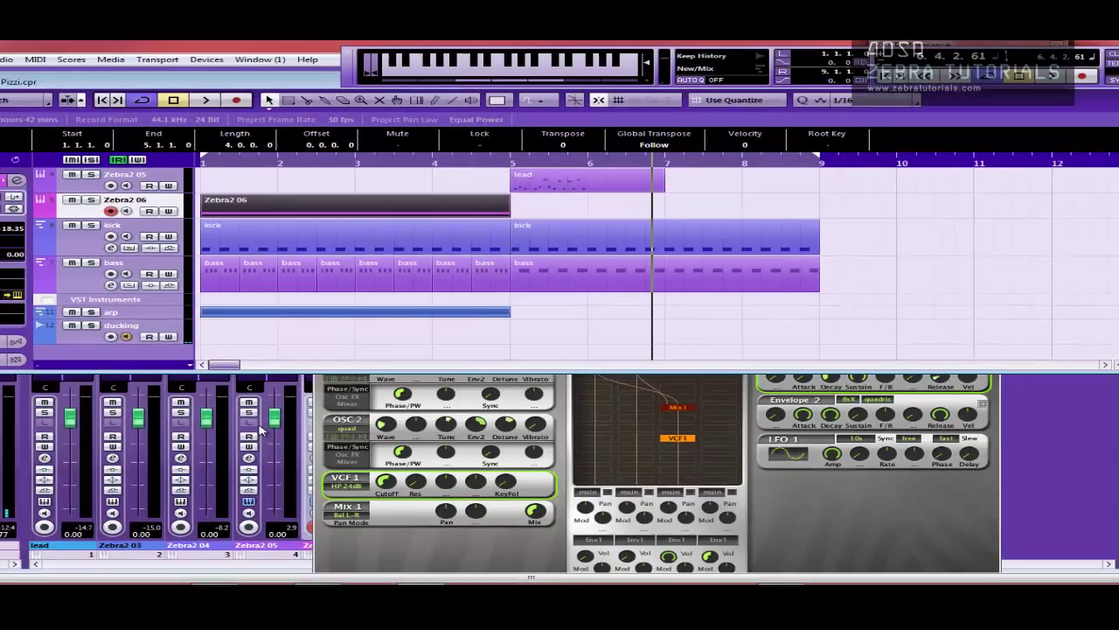
Bring the Cubase mixer to the front and stop playback.
left_click(168, 509)
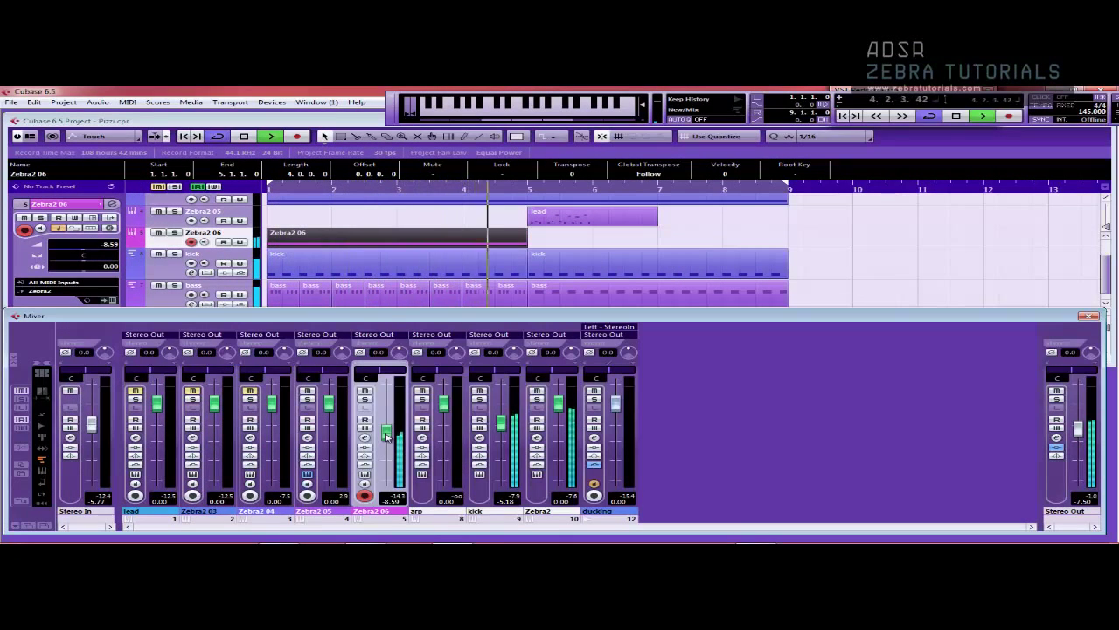
key("space")
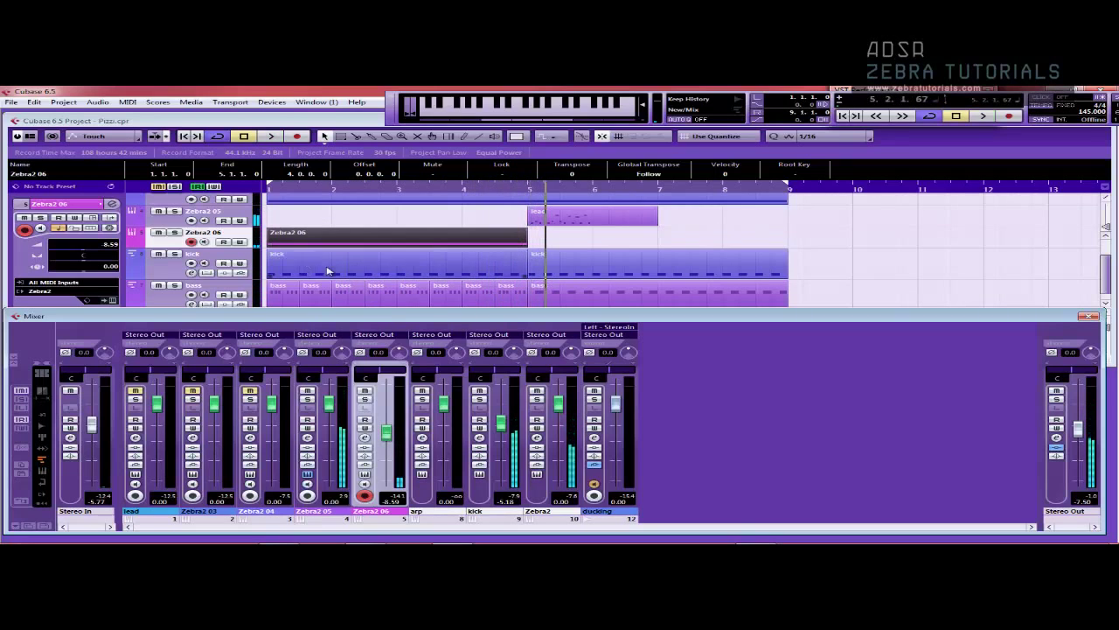
Add a Shape3 shaper to an empty slot in the FX grid.
left_click(366, 473)
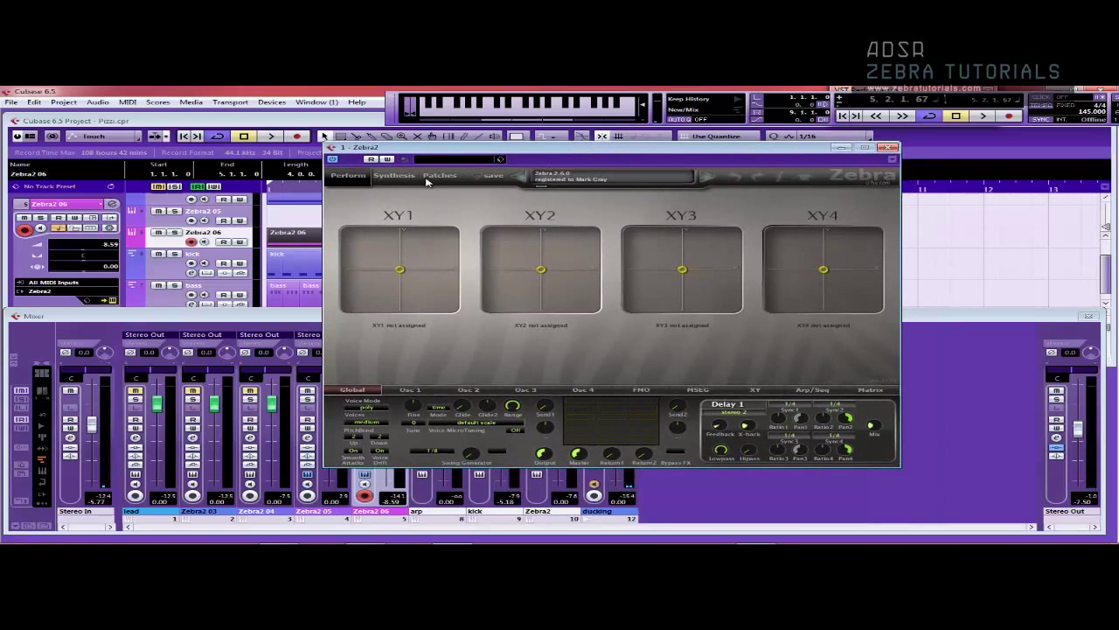
left_click(438, 176)
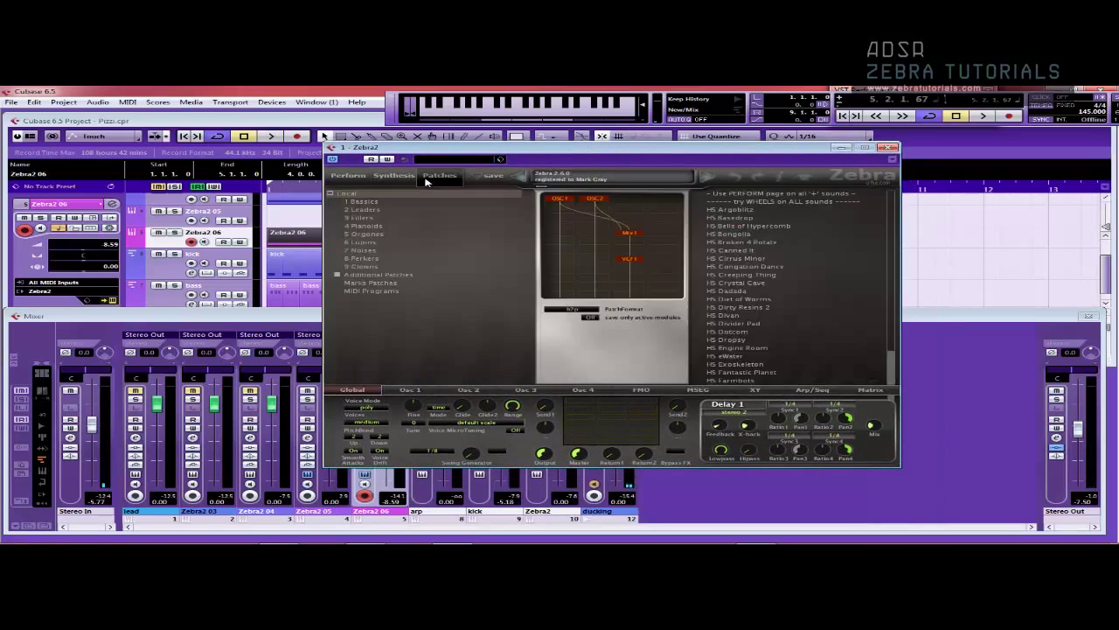
left_click(576, 402)
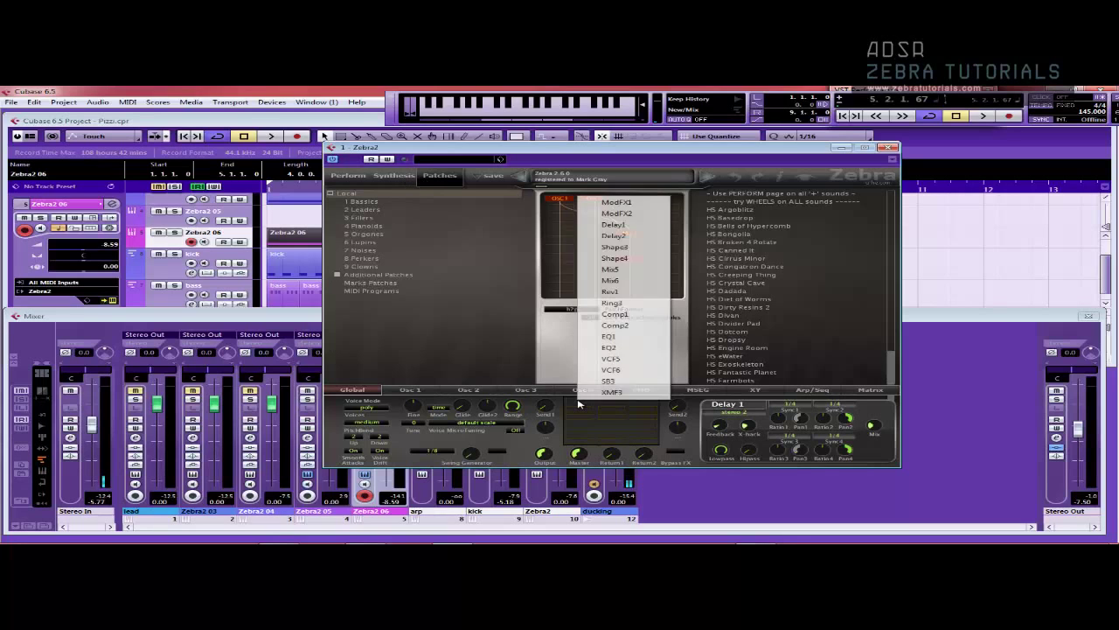
left_click(635, 248)
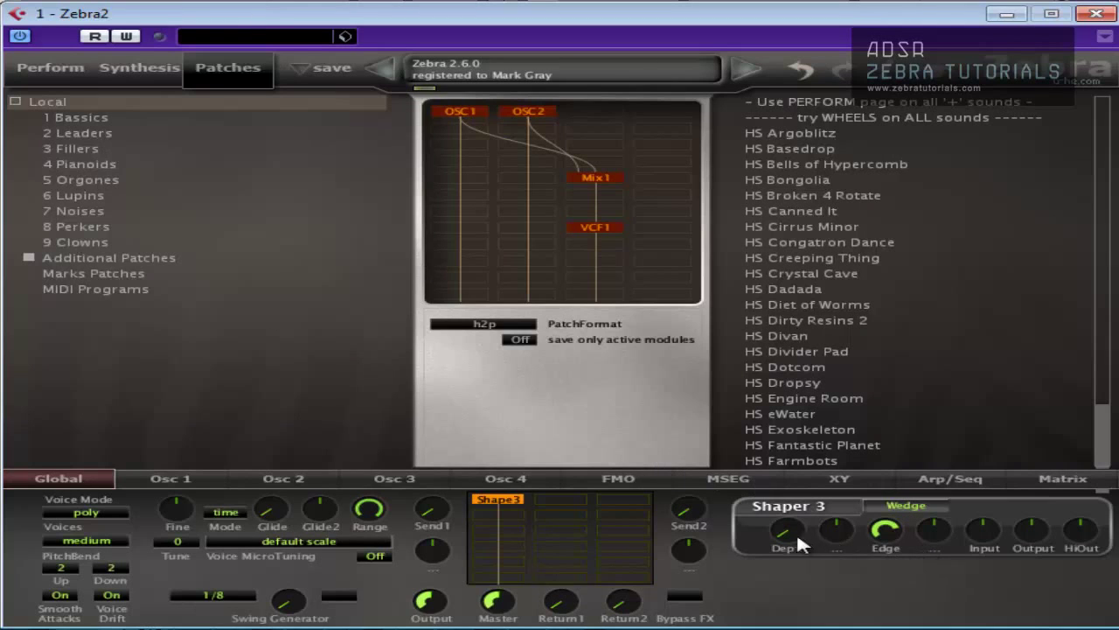
Set the shaper depth to about 32, HiOut to 6.80, and raise the input slightly.
left_click_drag(796, 535, 804, 418)
left_click_drag(788, 531, 787, 595)
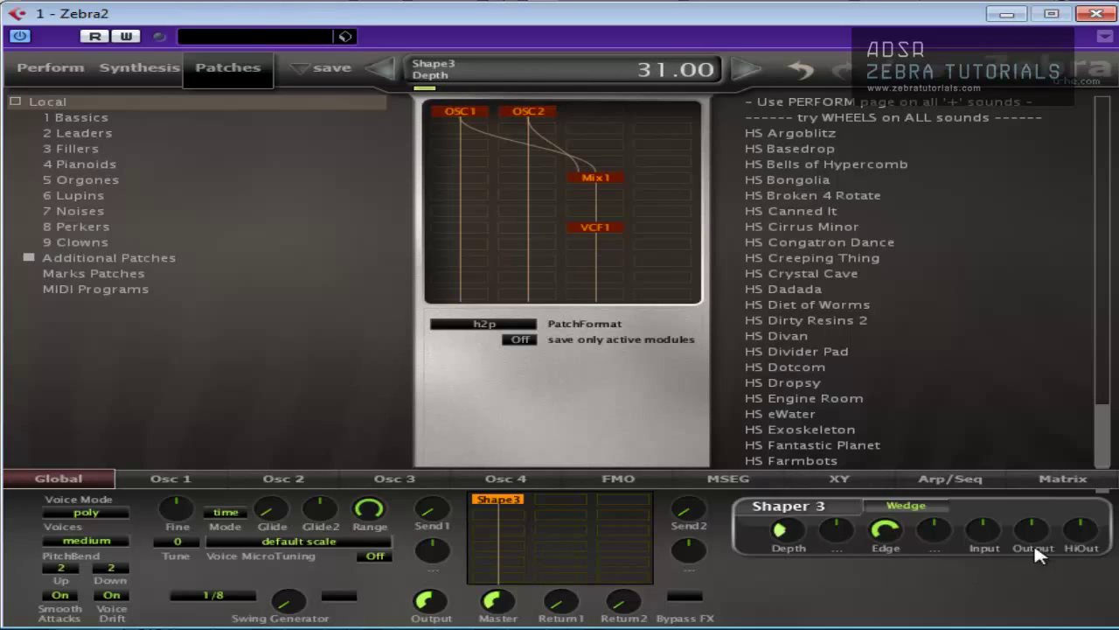
left_click_drag(1082, 535, 1072, 510)
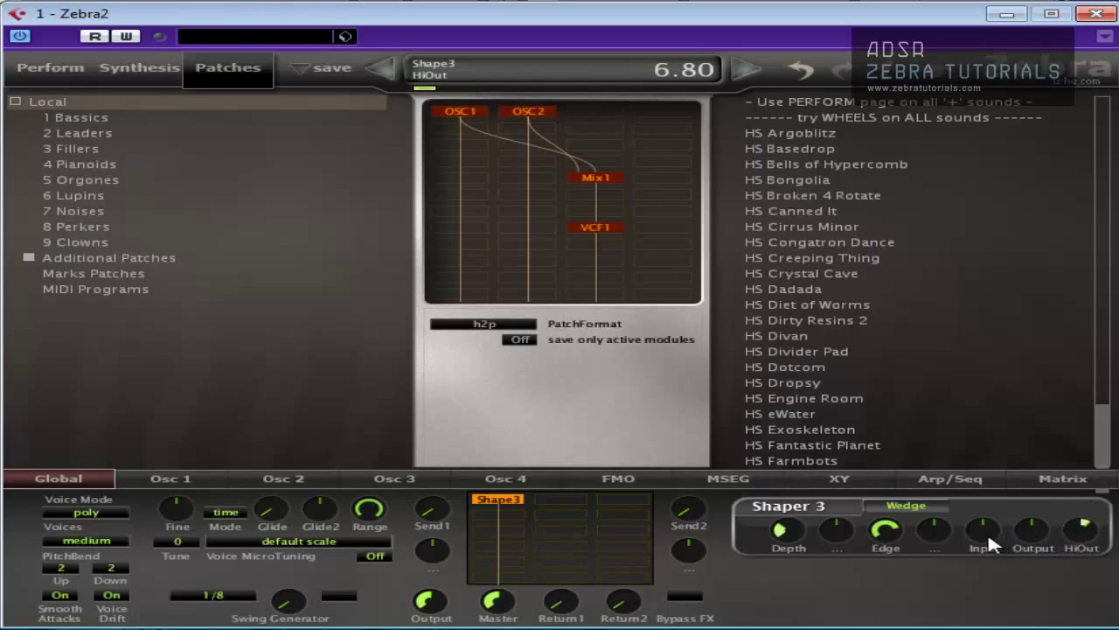
left_click_drag(987, 532, 994, 528)
Audition the T-Drive and Crush shaper types, keep Wedge, and set Edge to about 80.5.
left_click(906, 508)
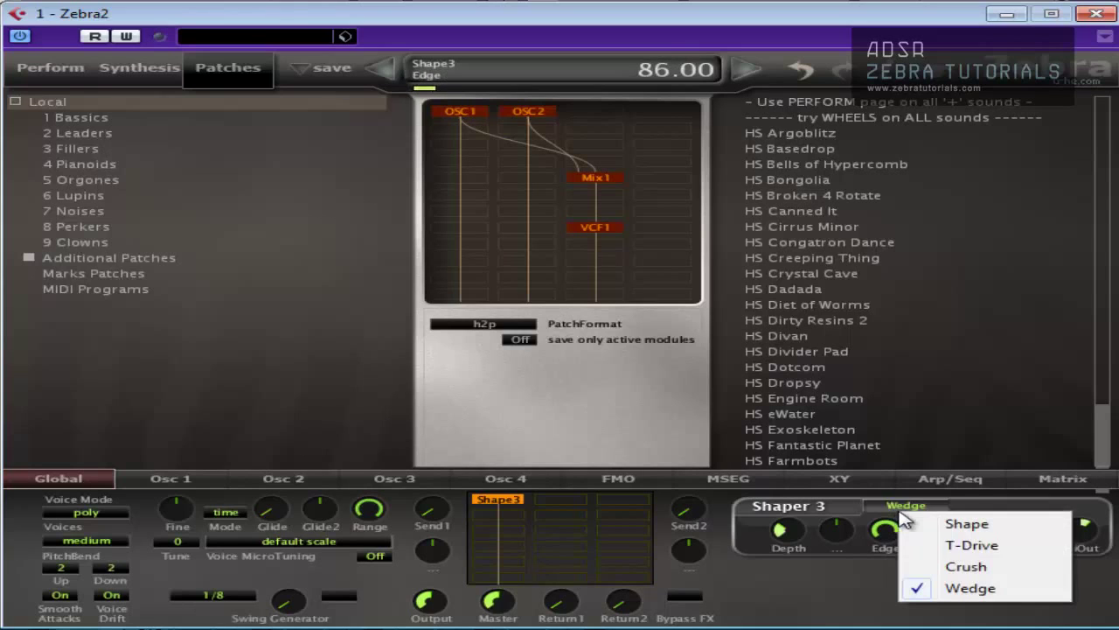
left_click(940, 542)
left_click(909, 507)
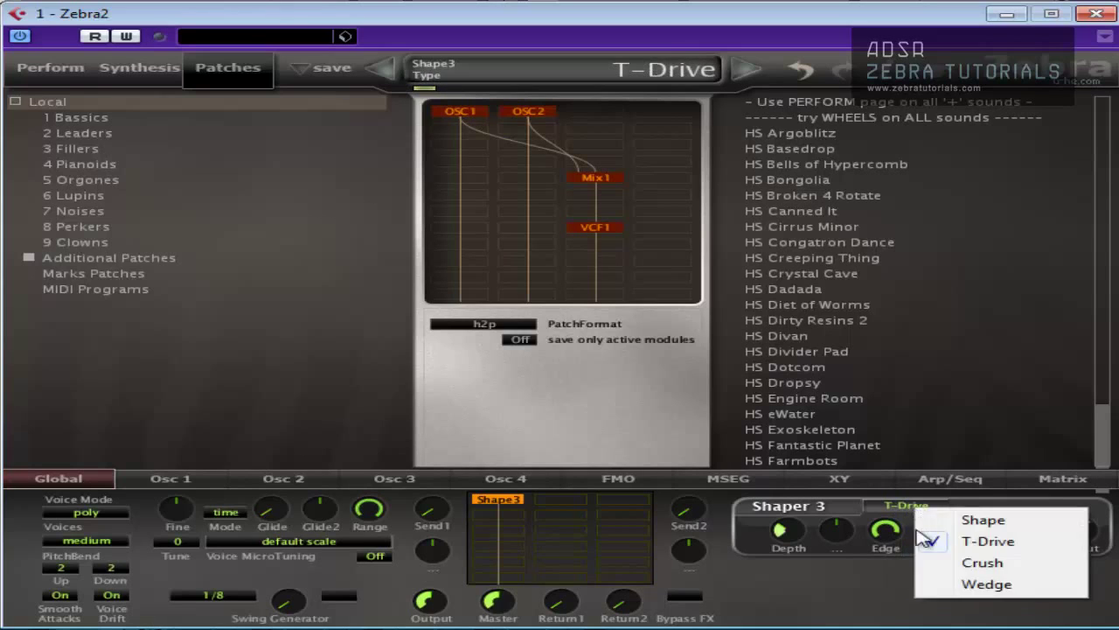
left_click(946, 560)
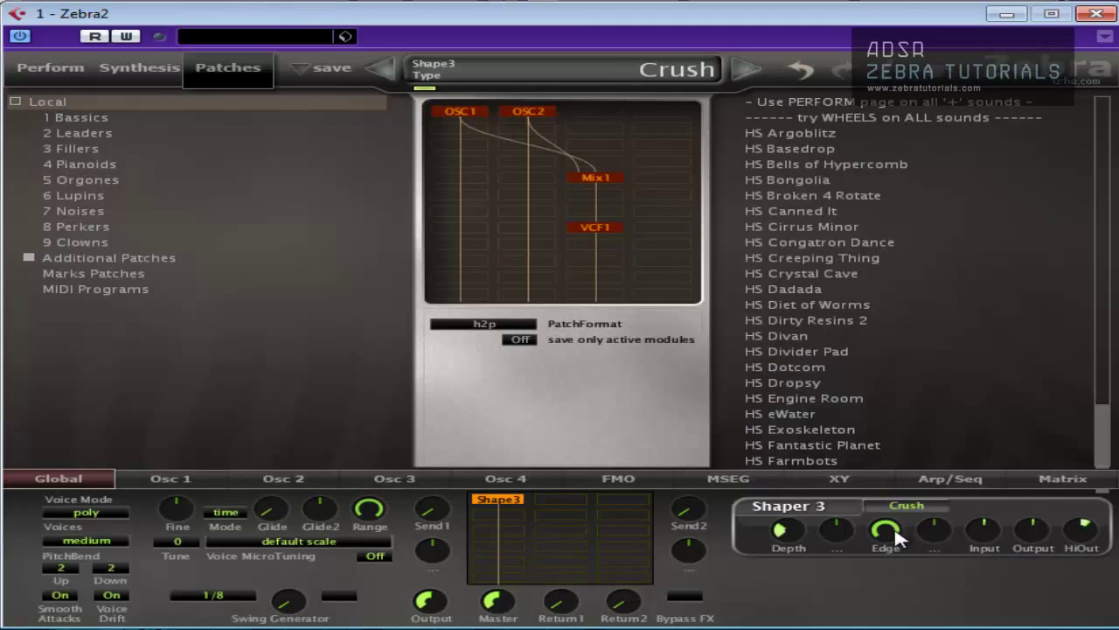
left_click(909, 507)
left_click(955, 585)
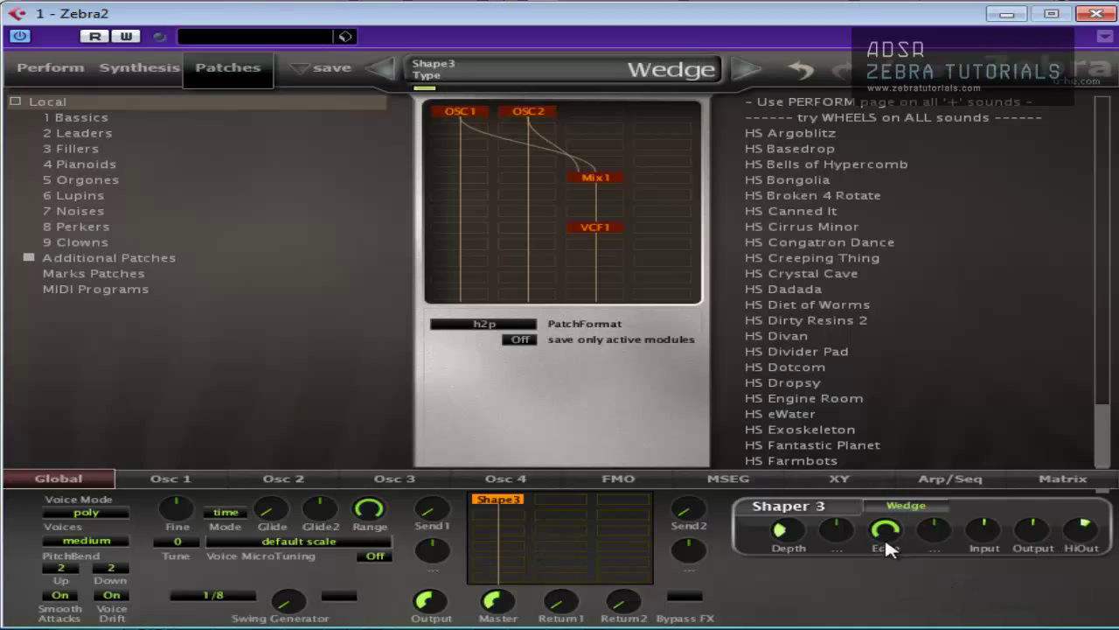
left_click_drag(886, 531, 886, 541)
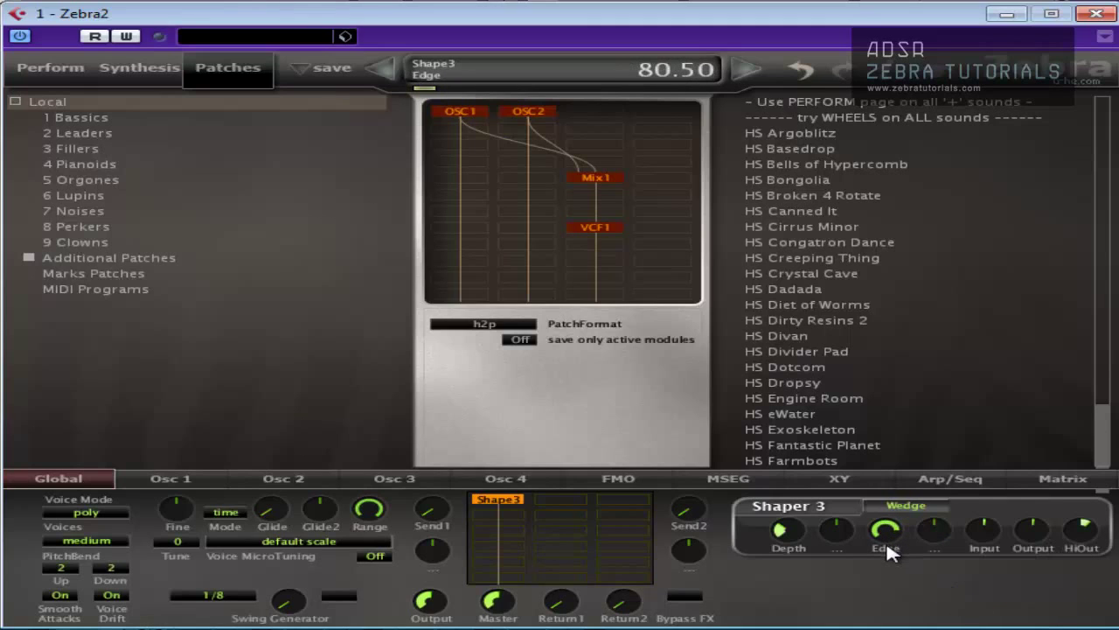
Add Rev1 and Delay1 to the FX grid and stack them under Shape3 in the first column.
right_click(546, 521)
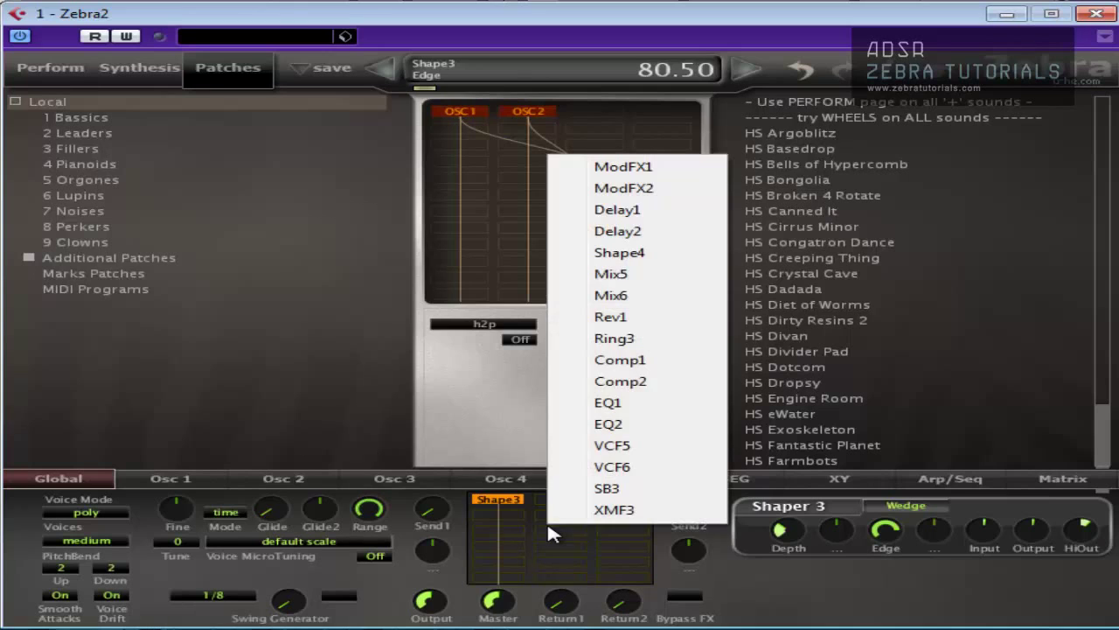
left_click(611, 316)
right_click(626, 534)
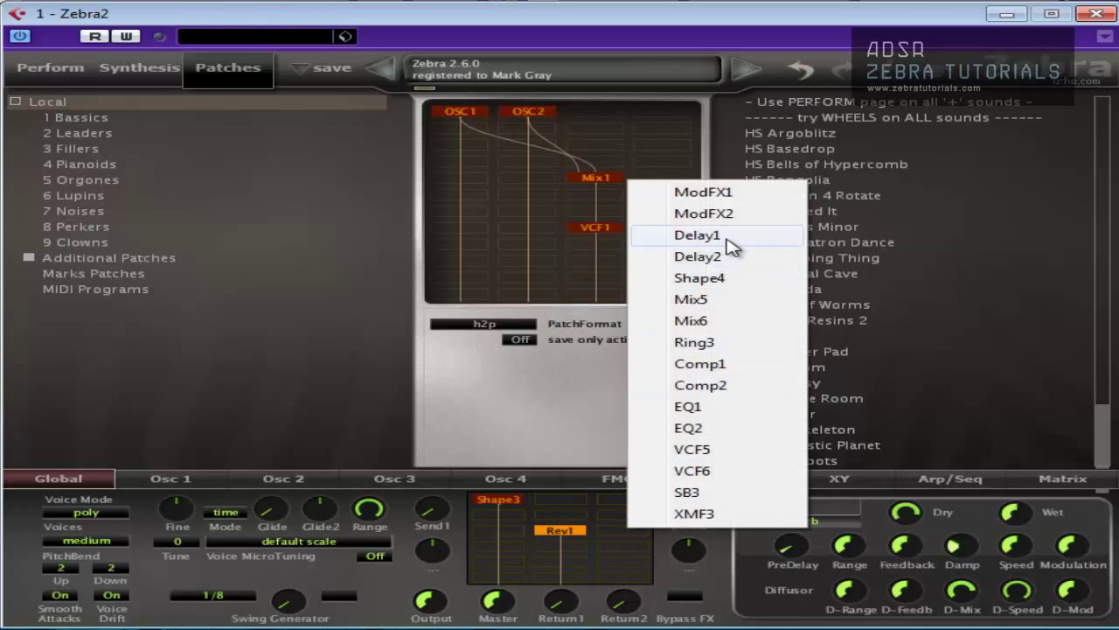
left_click(737, 236)
left_click_drag(561, 532, 502, 547)
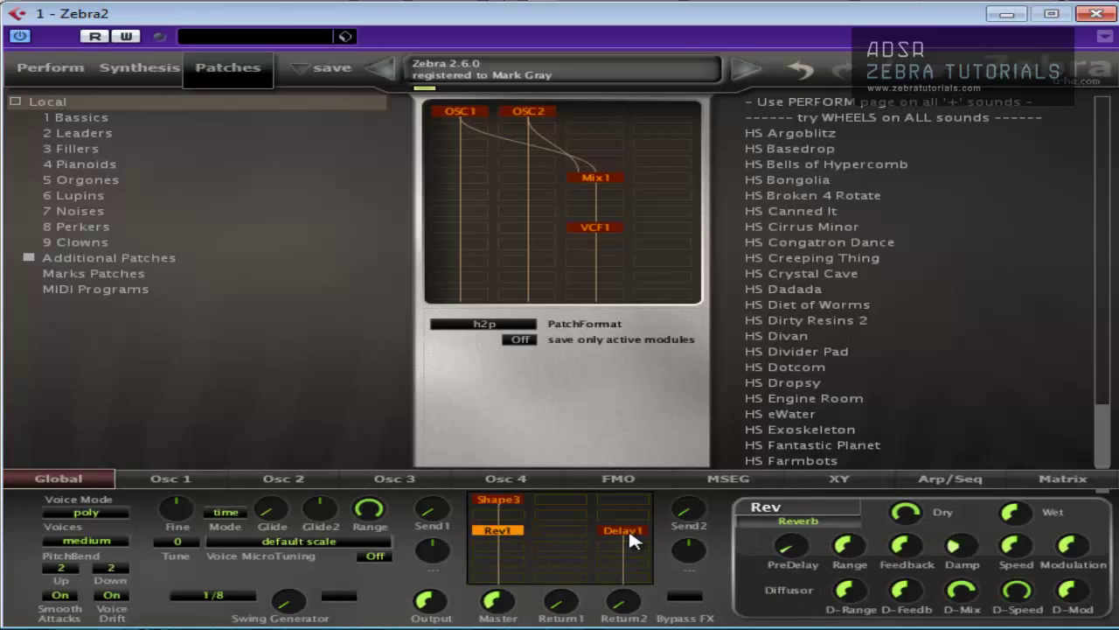
left_click_drag(609, 537, 514, 559)
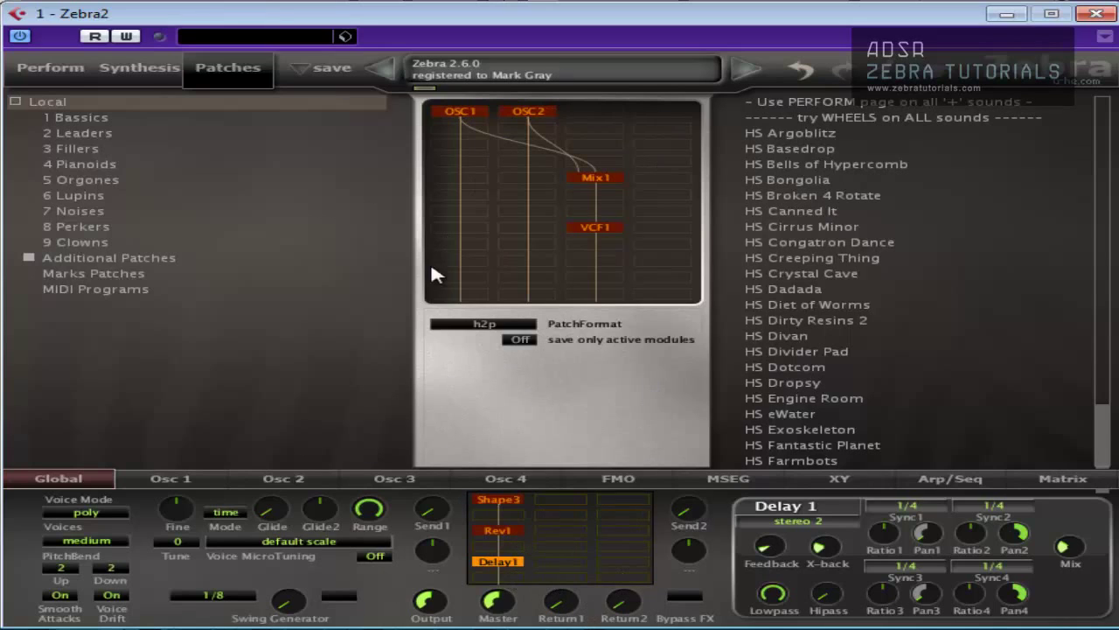
Move Rev1 and Delay1 to columns 2 and 3, with sends at full and returns at 39 and 35.
left_click_drag(497, 527, 544, 528)
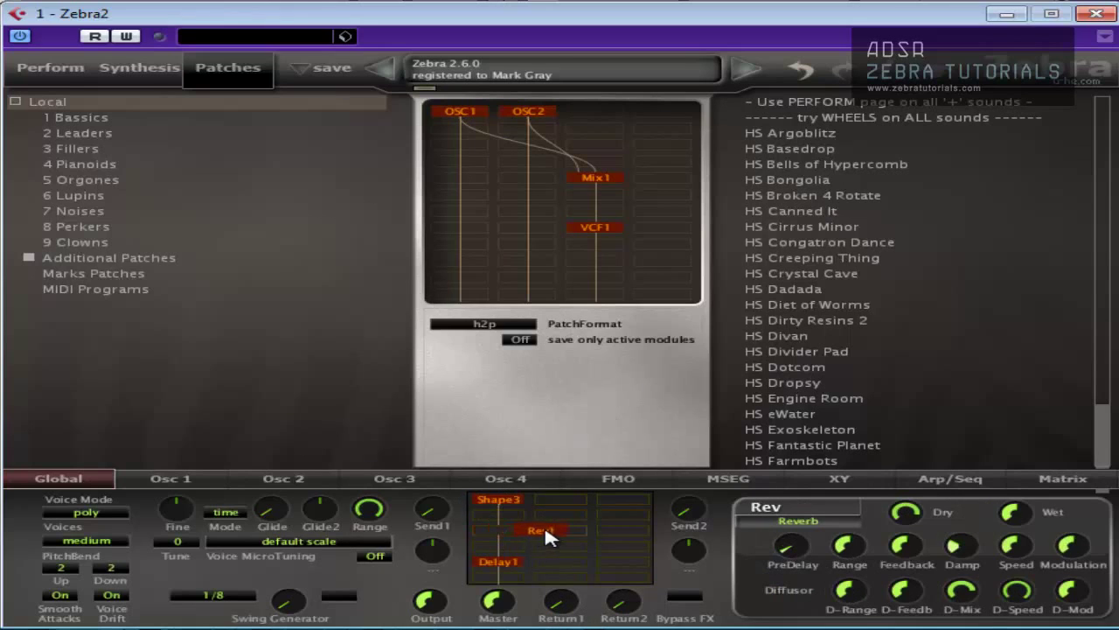
left_click_drag(494, 563, 558, 570)
left_click_drag(640, 558, 637, 548)
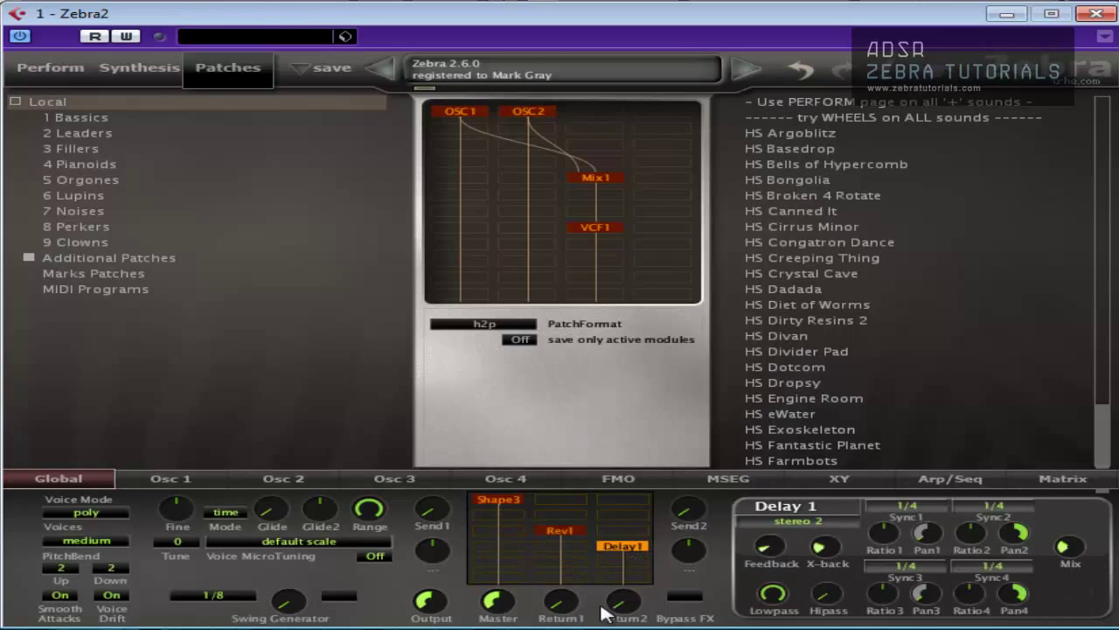
left_click_drag(560, 601, 433, 472)
left_click_drag(688, 509, 691, 483)
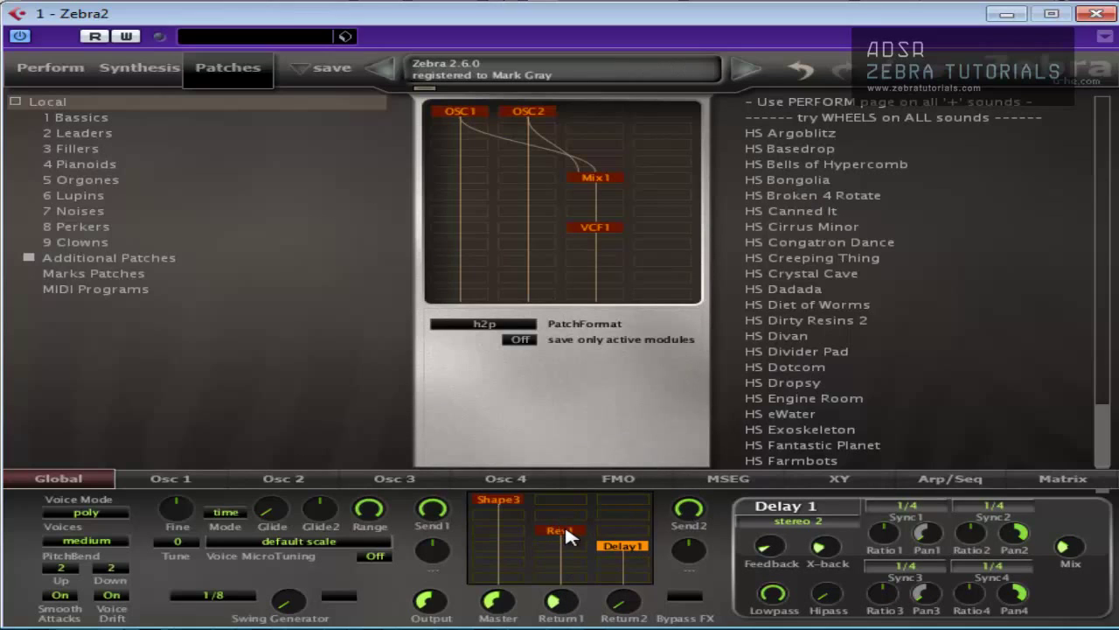
left_click_drag(619, 611, 641, 547)
left_click_drag(557, 600, 574, 602)
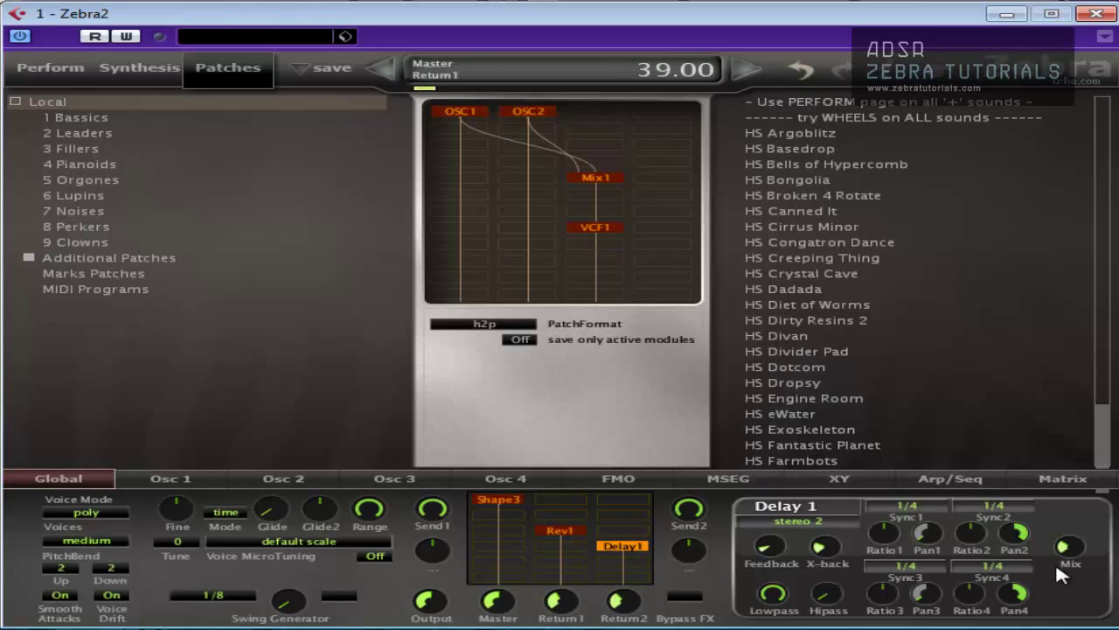
Make the delay 100% wet and set the reverb to Dry 0, Wet 100.
left_click_drag(1068, 549, 1053, 219)
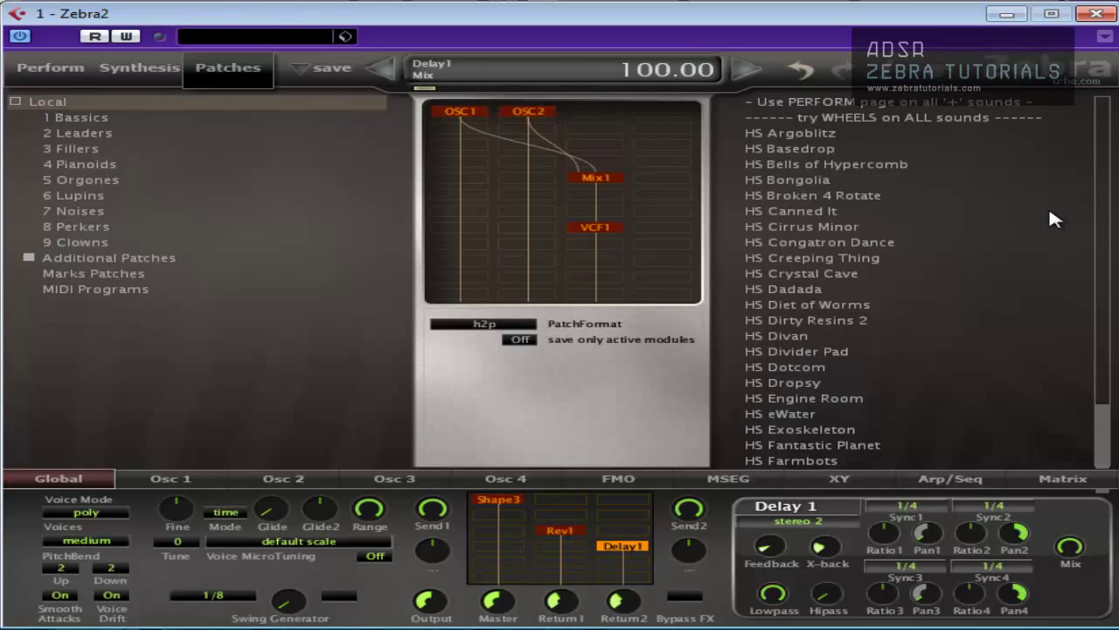
left_click(560, 529)
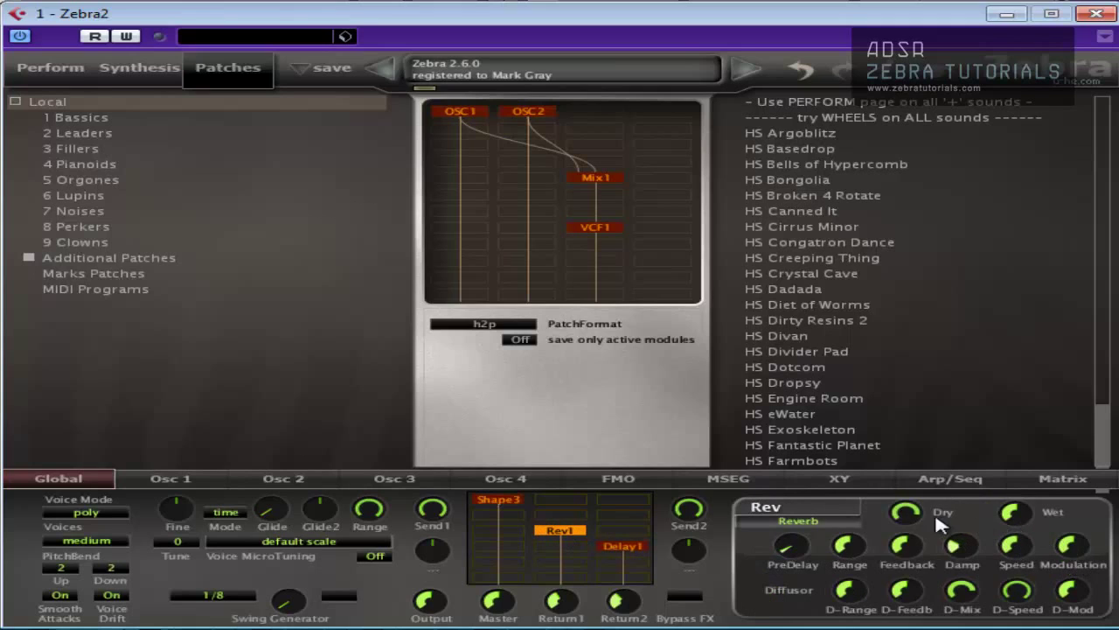
left_click_drag(914, 511, 914, 577)
left_click_drag(1014, 511, 1001, 395)
left_click(629, 551)
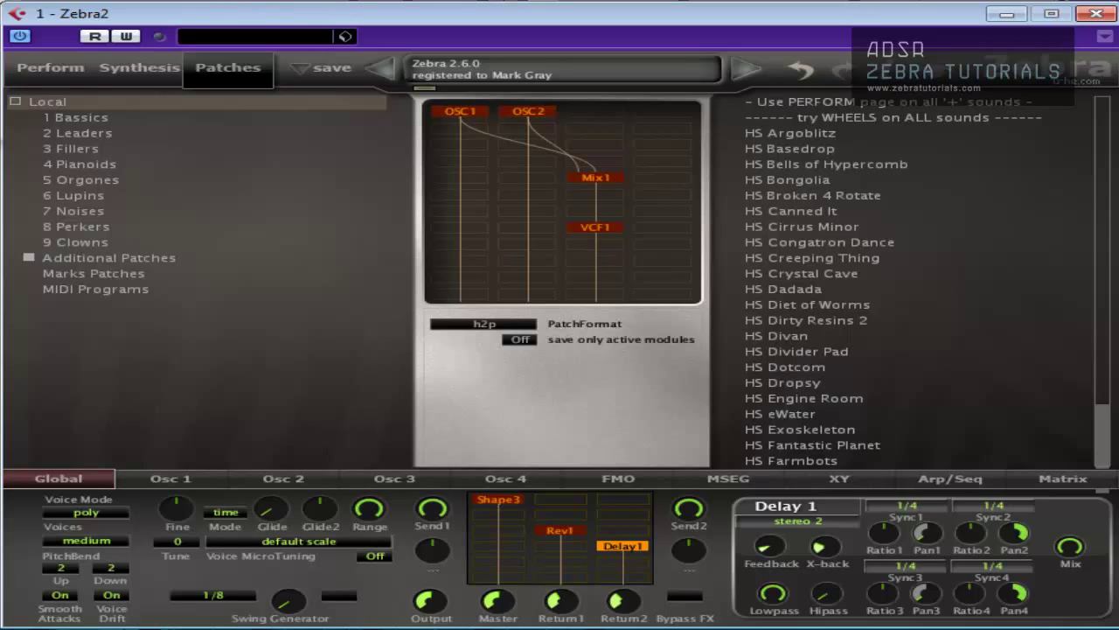
Return to the Synthesis page, then open the Save Preset dialog and close it without saving.
left_click(144, 68)
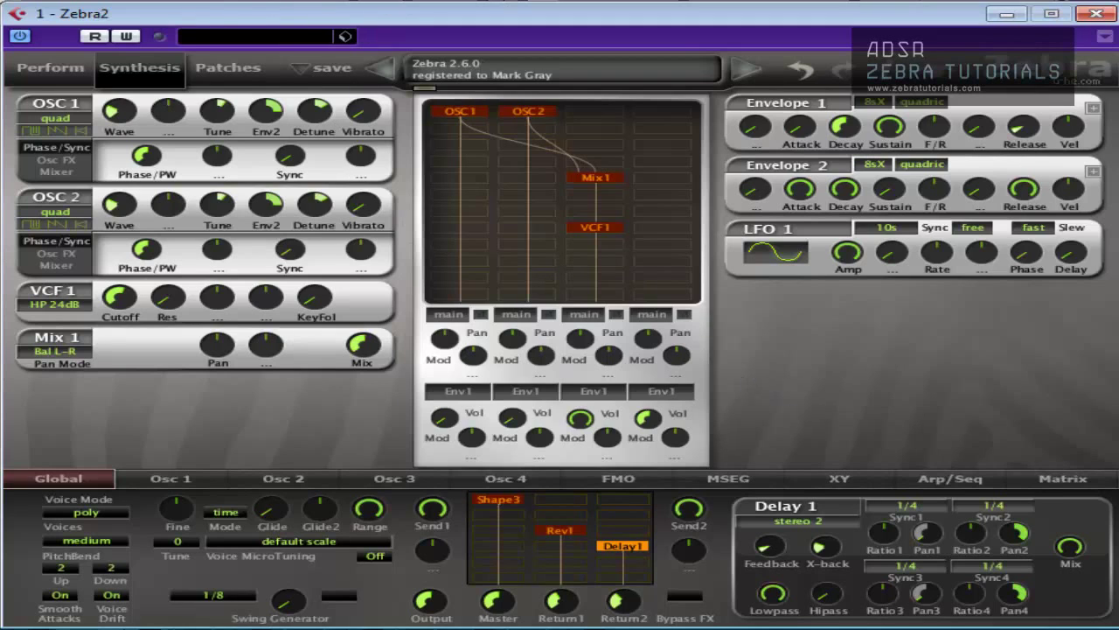
left_click(308, 66)
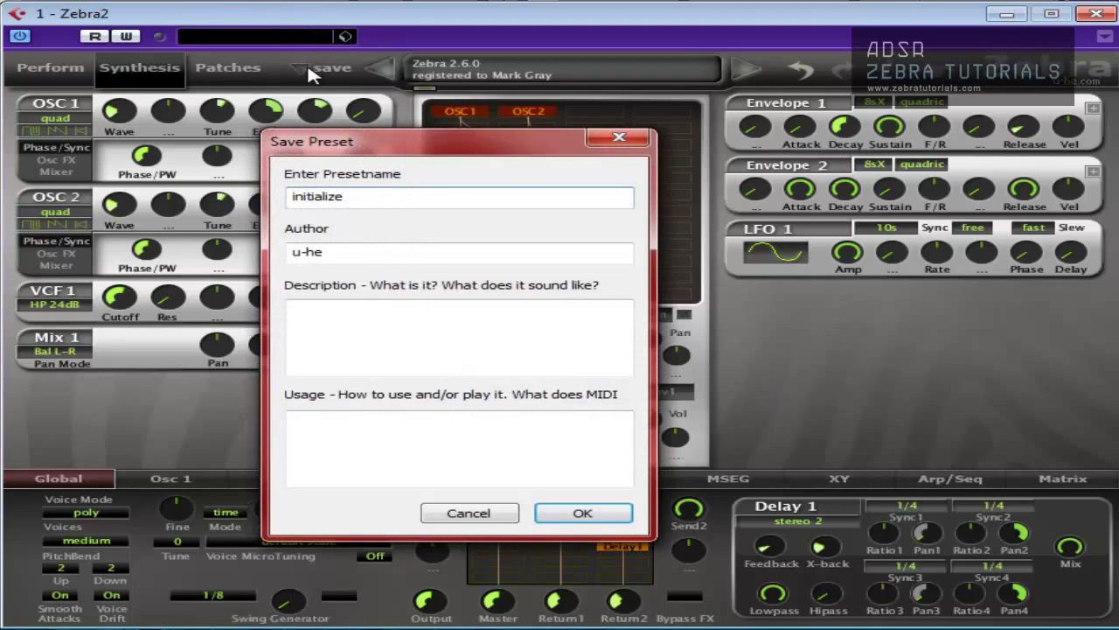
left_click(624, 141)
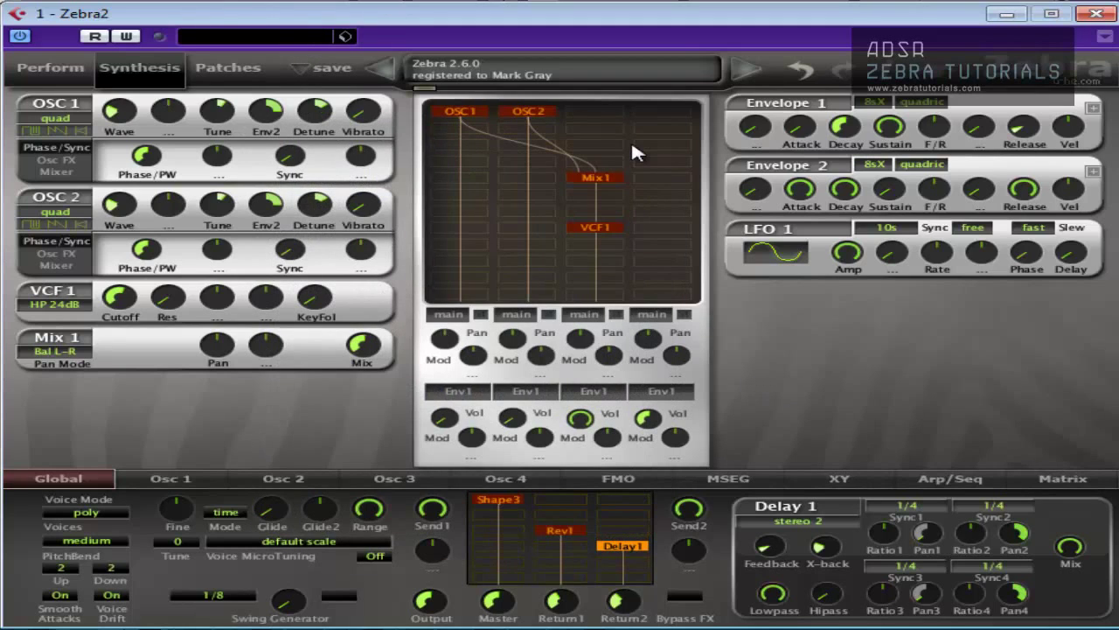